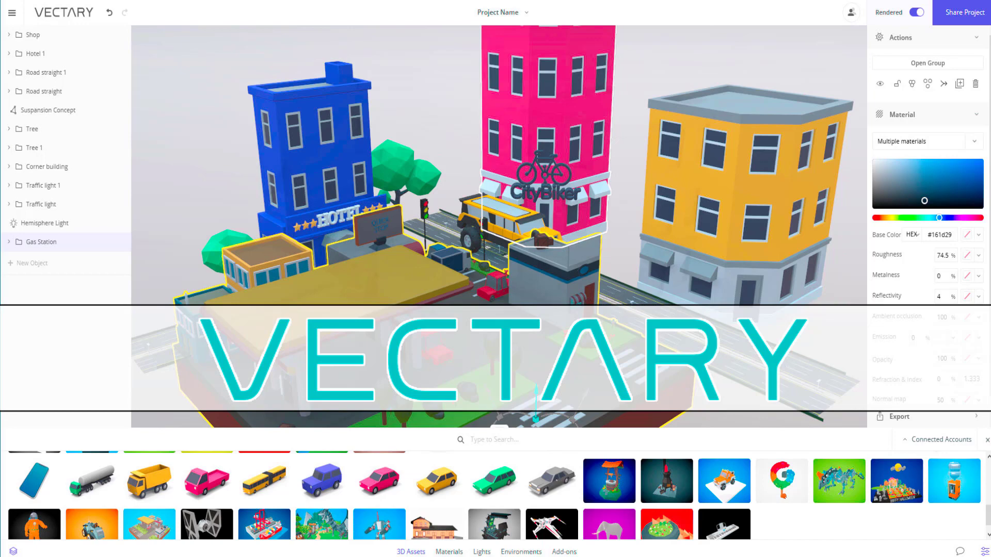
# Switch to the Vectary website and look through the homepage's overview of use cases and design categories.
pyautogui.hotkey('alt', 'Tab')
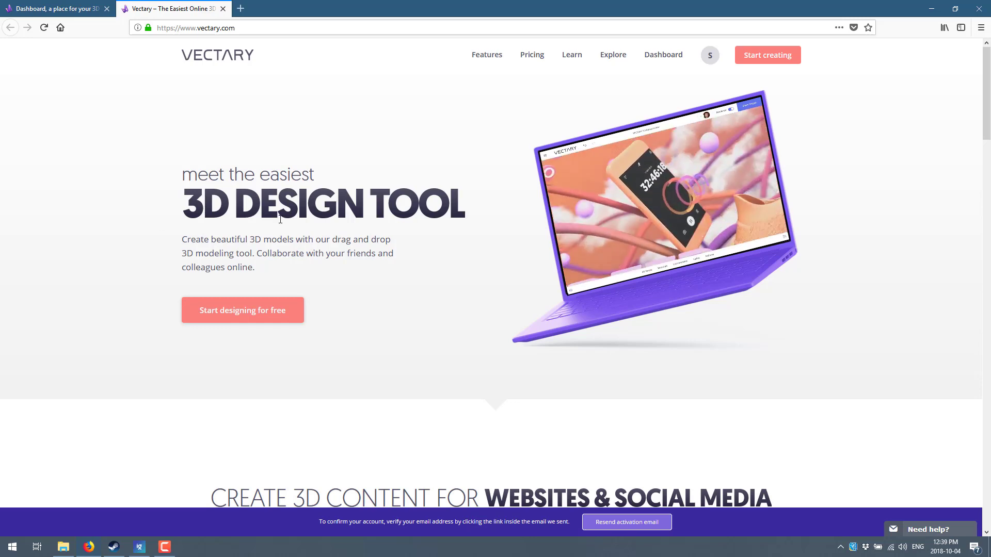
pyautogui.scroll(-3, 489, 288)
pyautogui.scroll(-5, 487, 287)
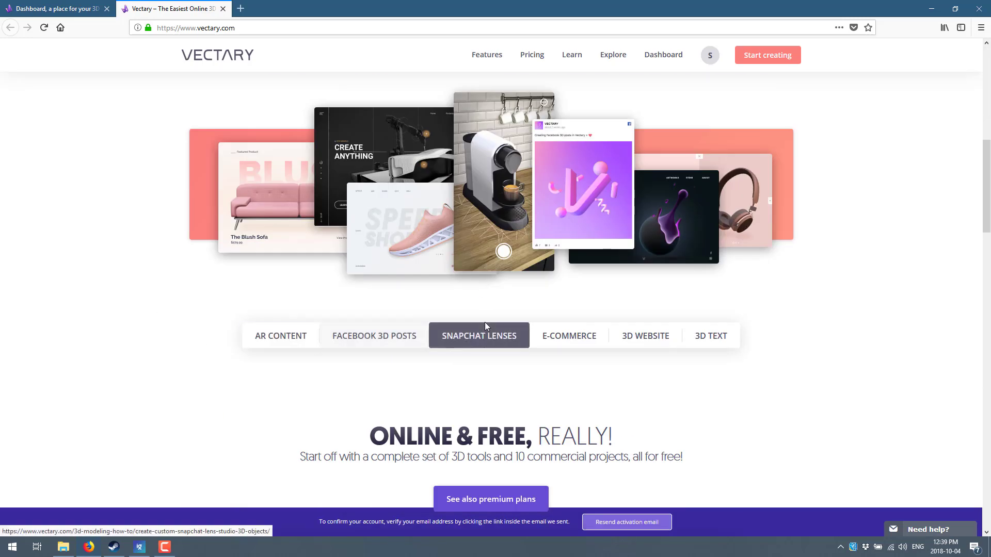
pyautogui.scroll(-9, 731, 342)
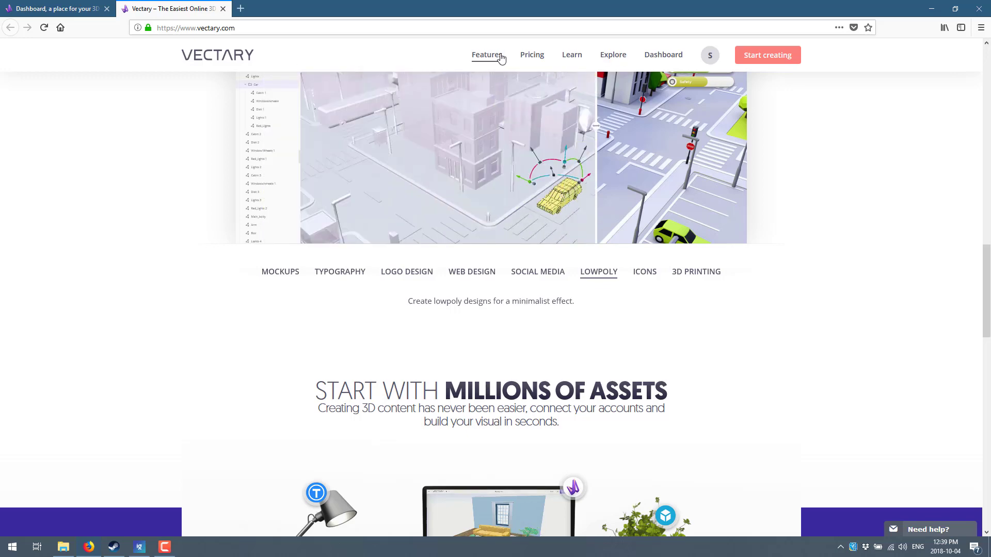
# Open the pricing page and review what the Free plan includes compared with Premium and Premium Plus.
pyautogui.click(532, 55)
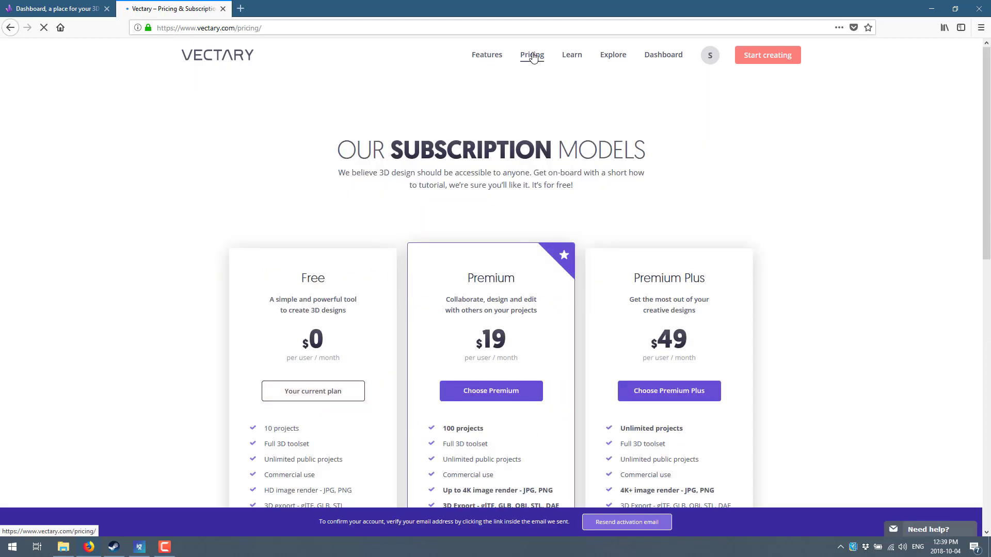
pyautogui.scroll(-2, 491, 186)
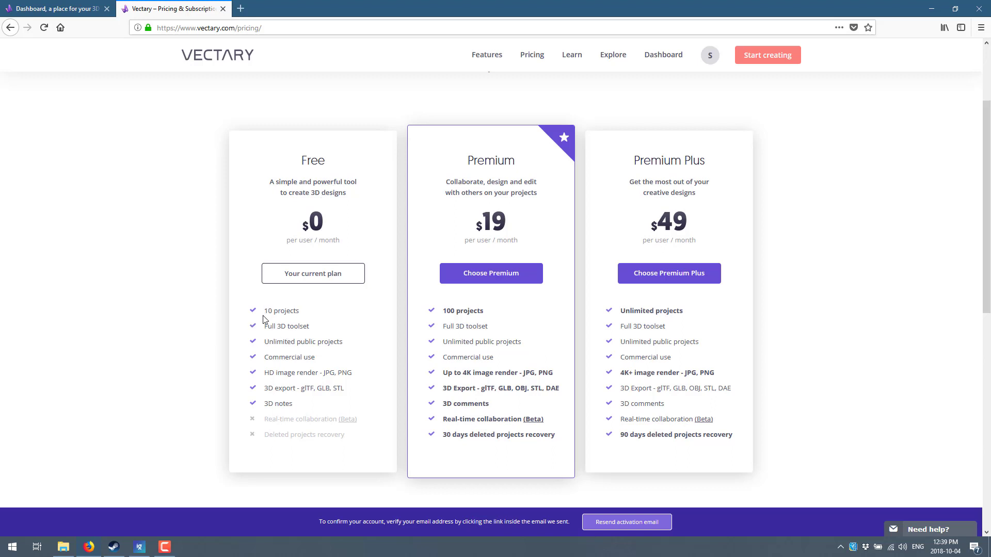
pyautogui.moveTo(263, 317); pyautogui.dragTo(310, 314)
# Go to the project dashboard and open the CityScene project.
pyautogui.click(59, 13)
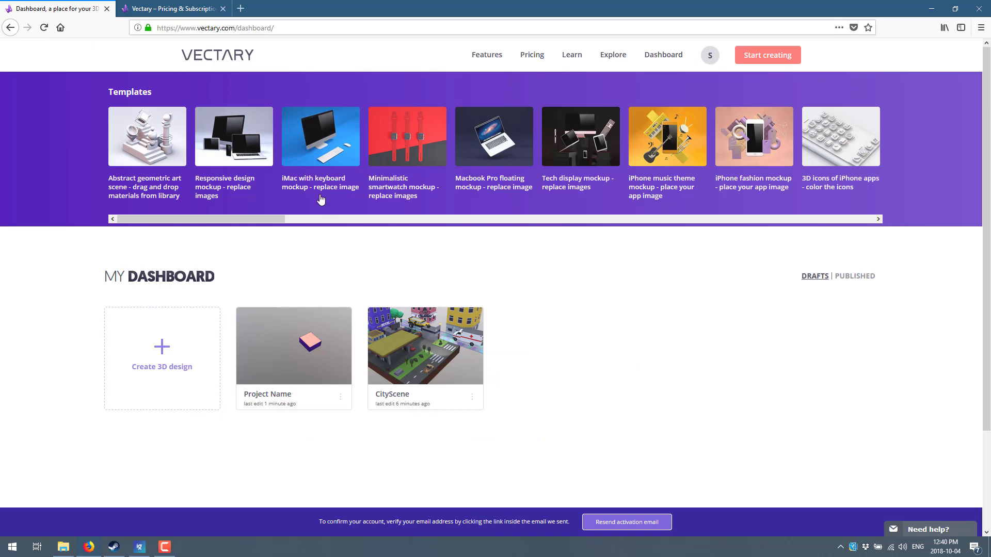
pyautogui.click(438, 342)
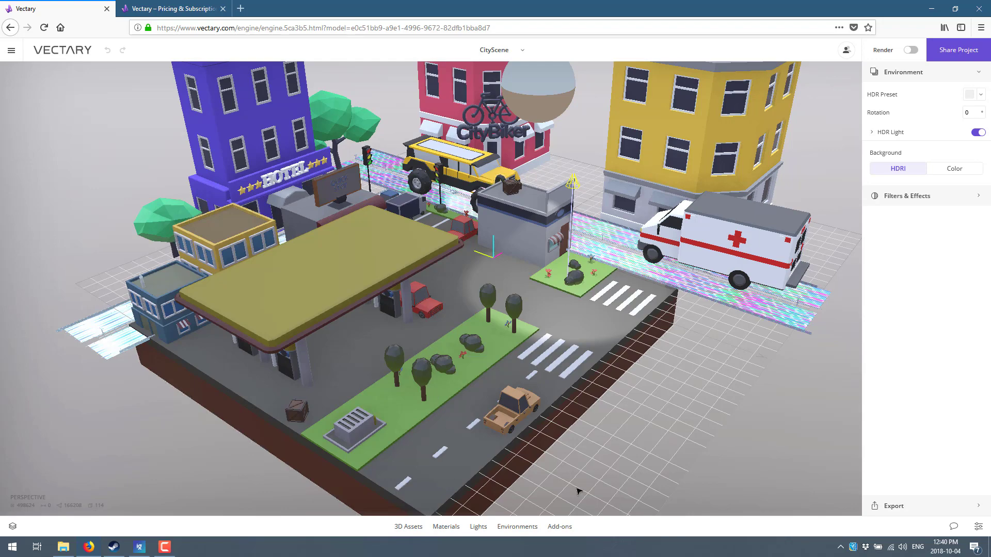
# Examine the CityScene model from several angles and distances, including the gas station, buildings and road.
pyautogui.moveTo(565, 343); pyautogui.dragTo(635, 347, button='right')
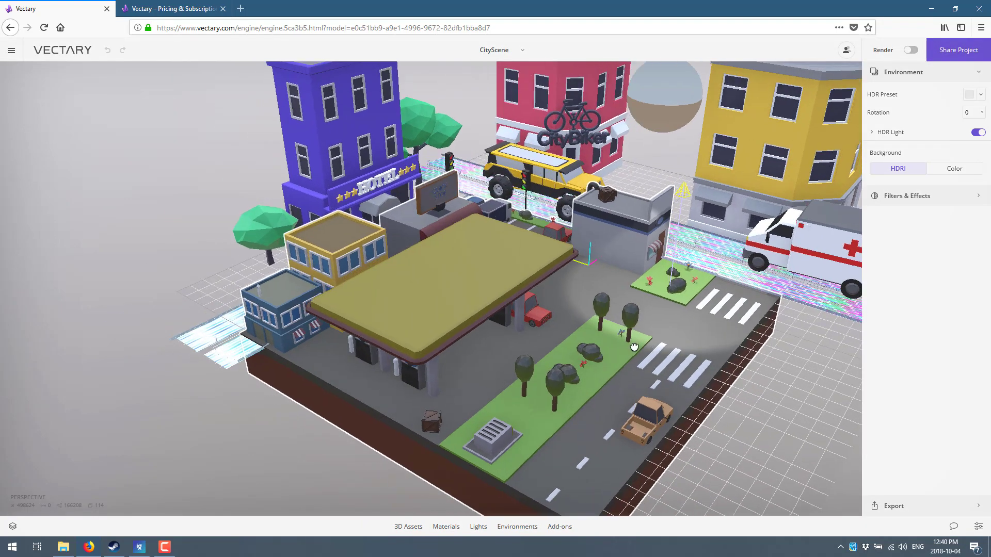
pyautogui.scroll(-5, 635, 347)
pyautogui.scroll(5, 591, 332)
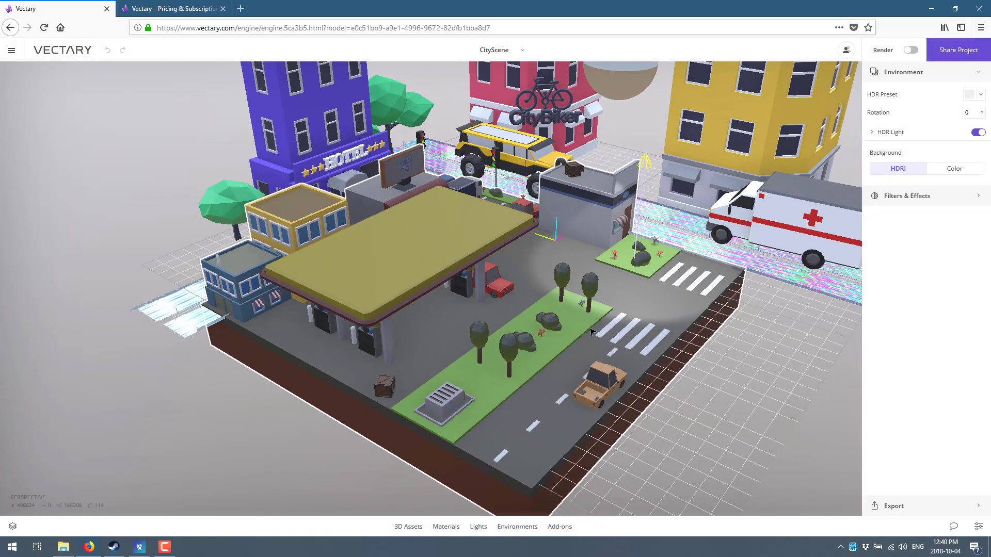
pyautogui.scroll(-5, 591, 332)
pyautogui.scroll(5, 572, 338)
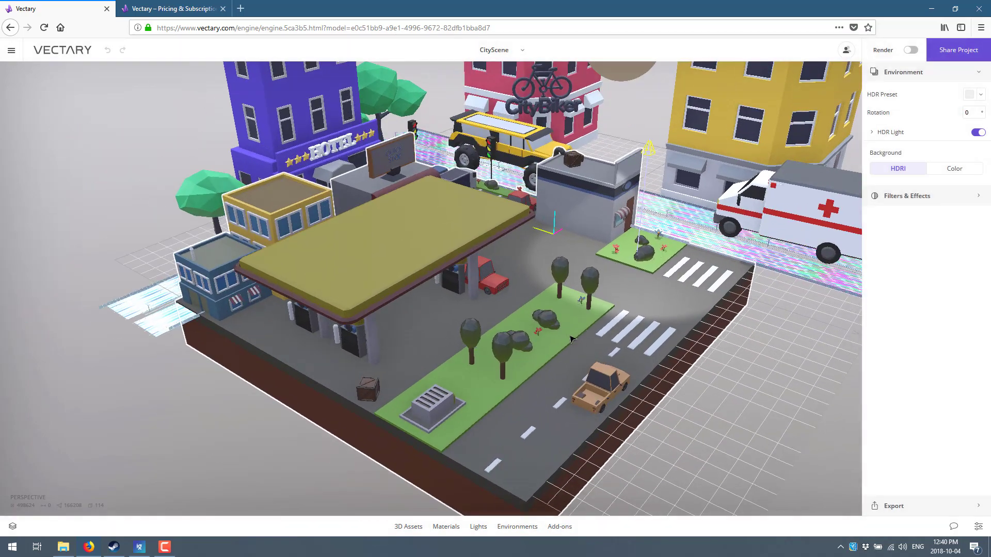
pyautogui.moveTo(572, 339); pyautogui.dragTo(488, 329)
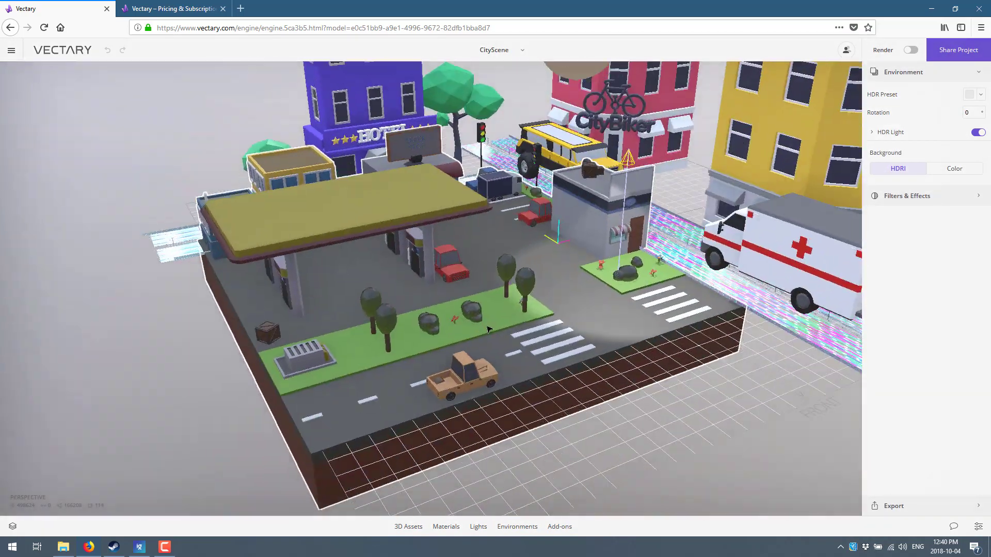
pyautogui.scroll(-5, 487, 329)
pyautogui.scroll(6, 504, 308)
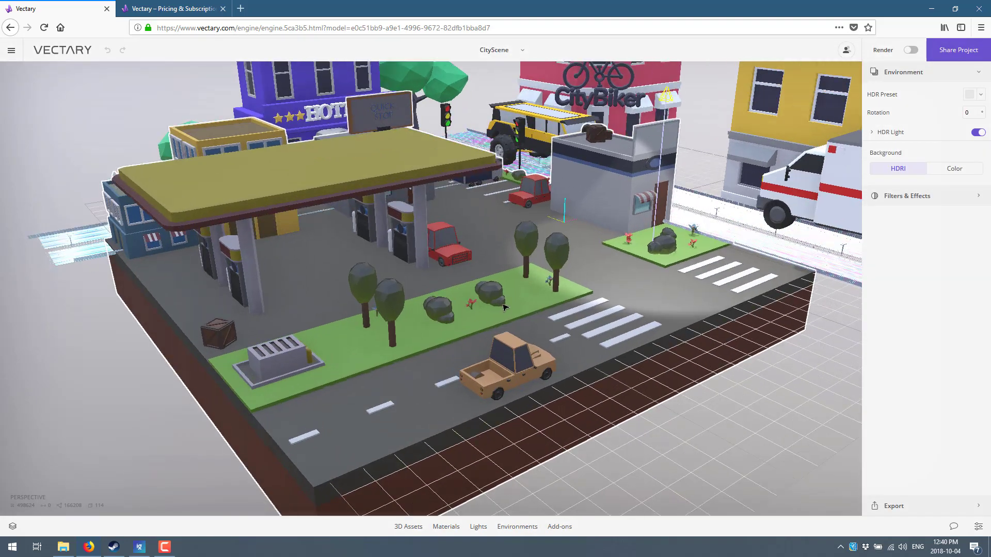
pyautogui.scroll(-5, 505, 308)
pyautogui.scroll(7, 464, 336)
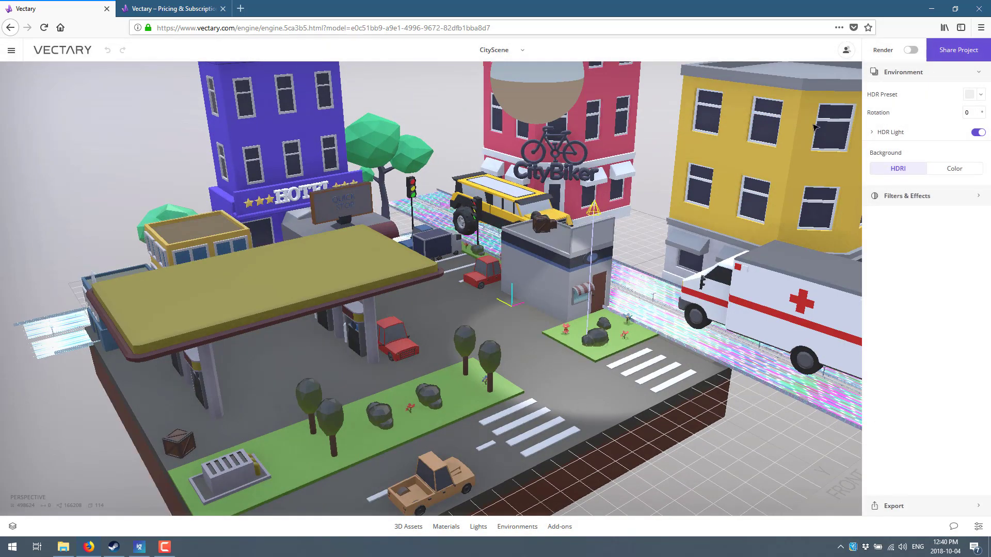
# Turn on rendering for the scene and show the Environment and Filters & Effects settings.
pyautogui.click(895, 56)
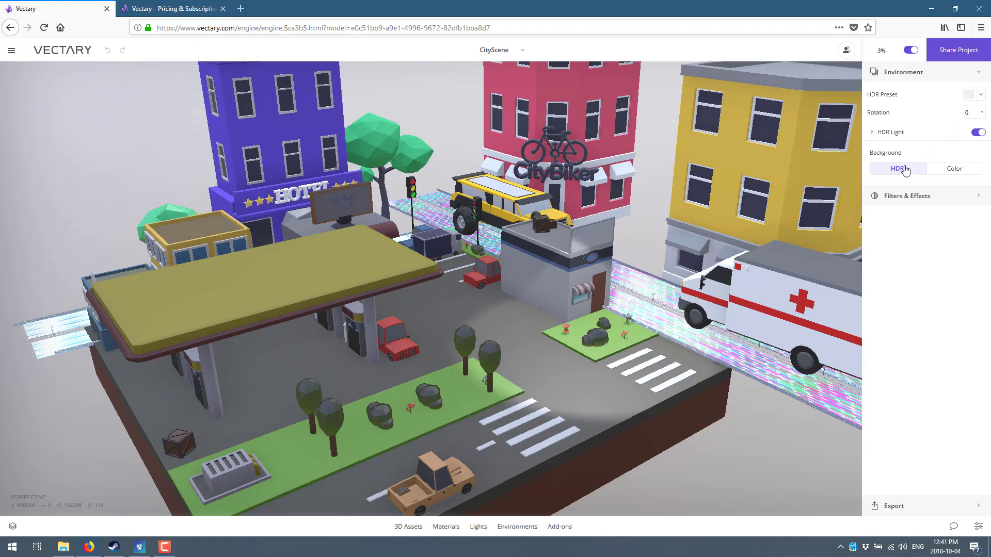
pyautogui.click(914, 198)
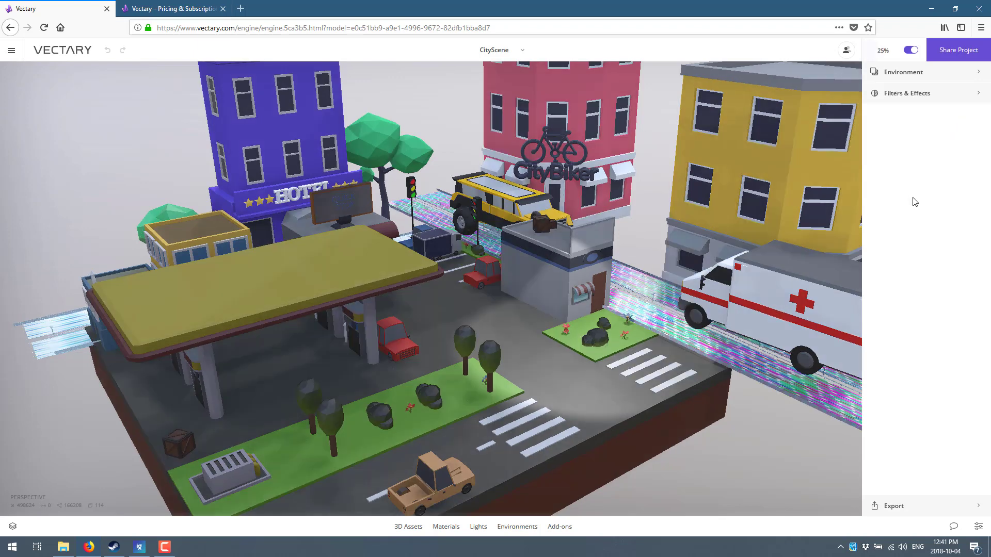
pyautogui.click(934, 93)
pyautogui.click(948, 79)
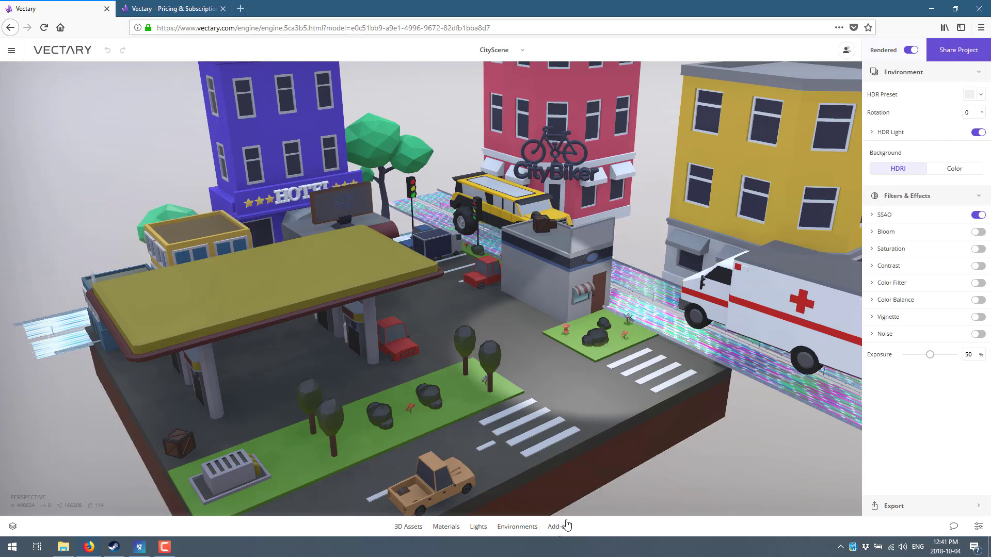
# Review the export options for a 2D image and for a 3D file.
pyautogui.moveTo(891, 61)
pyautogui.click(918, 511)
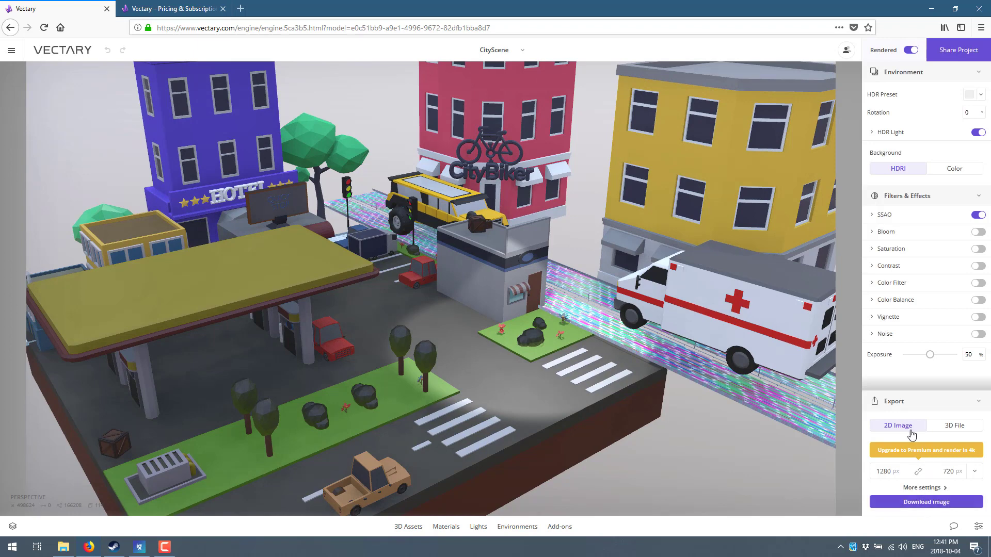
pyautogui.click(949, 426)
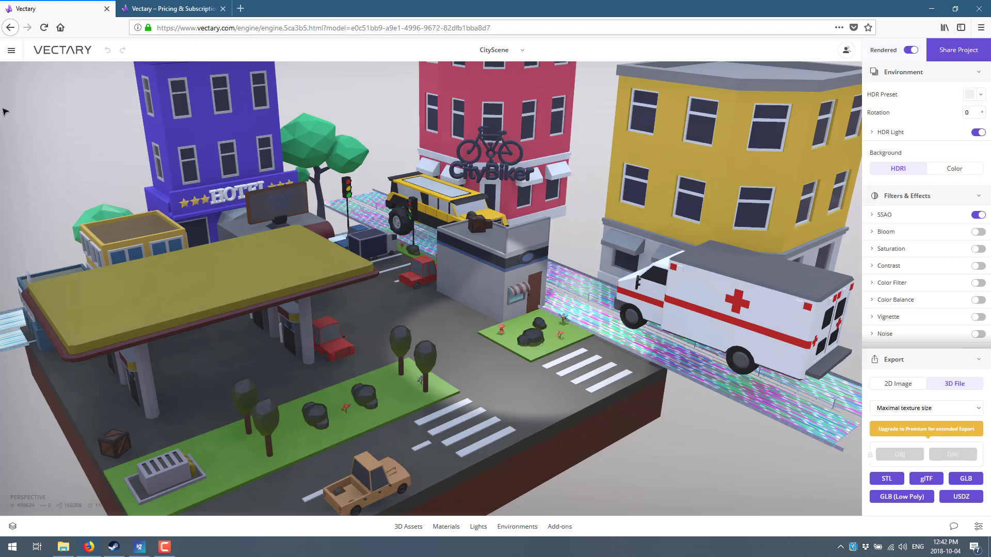
# Open the file import dialog to check the supported formats, and close it without importing anything.
pyautogui.click(11, 50)
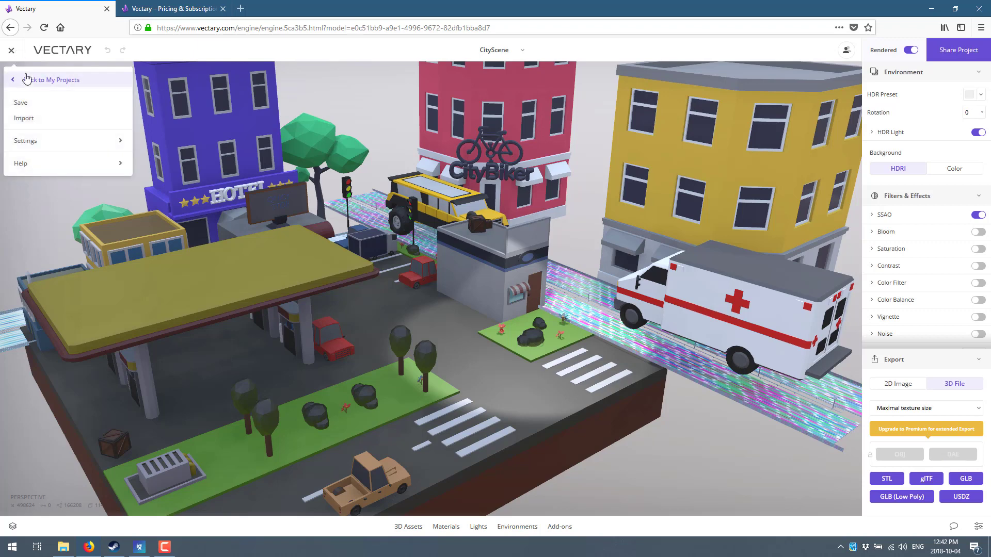
pyautogui.click(34, 127)
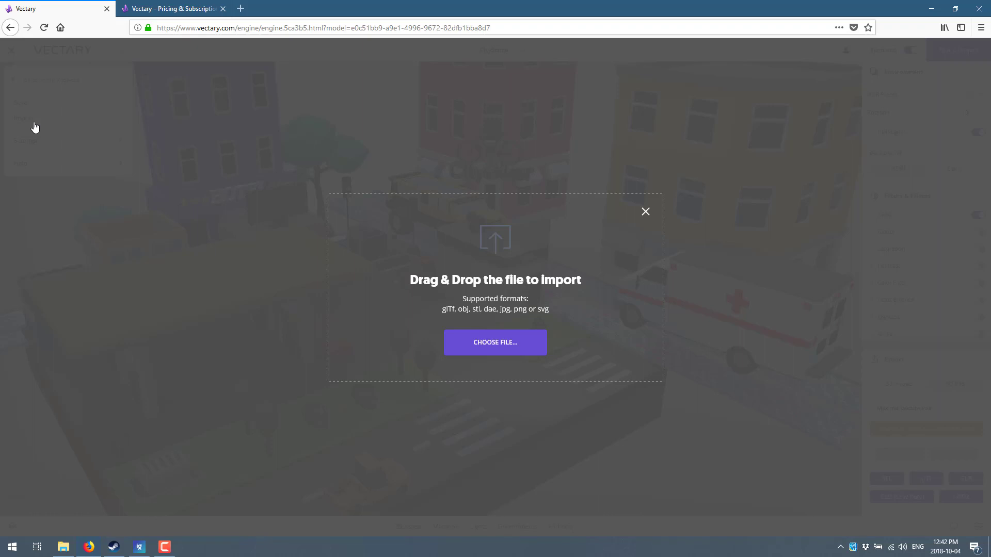
pyautogui.click(646, 213)
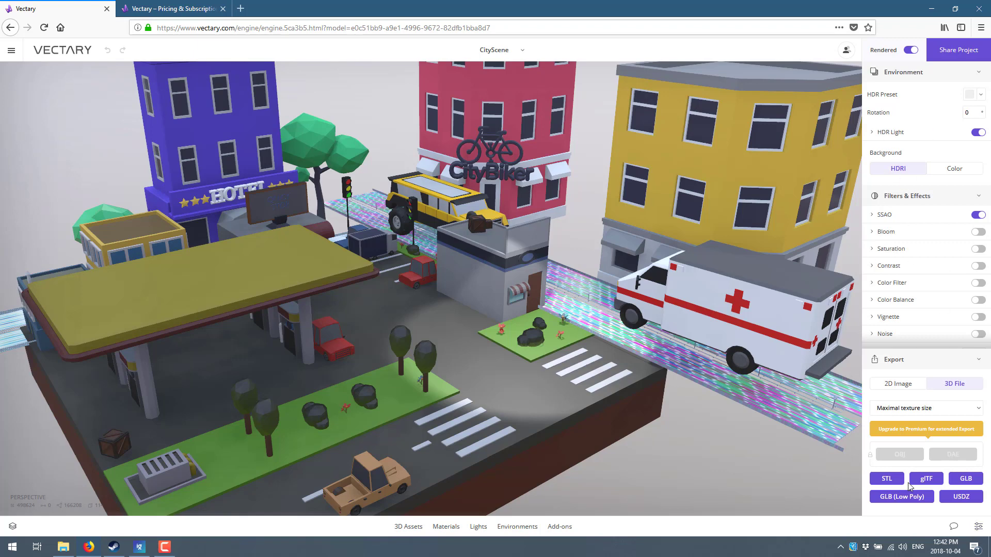
# Hide the scene settings, review the object list and the Hemisphere Light's available actions, and hide the list again.
pyautogui.click(979, 526)
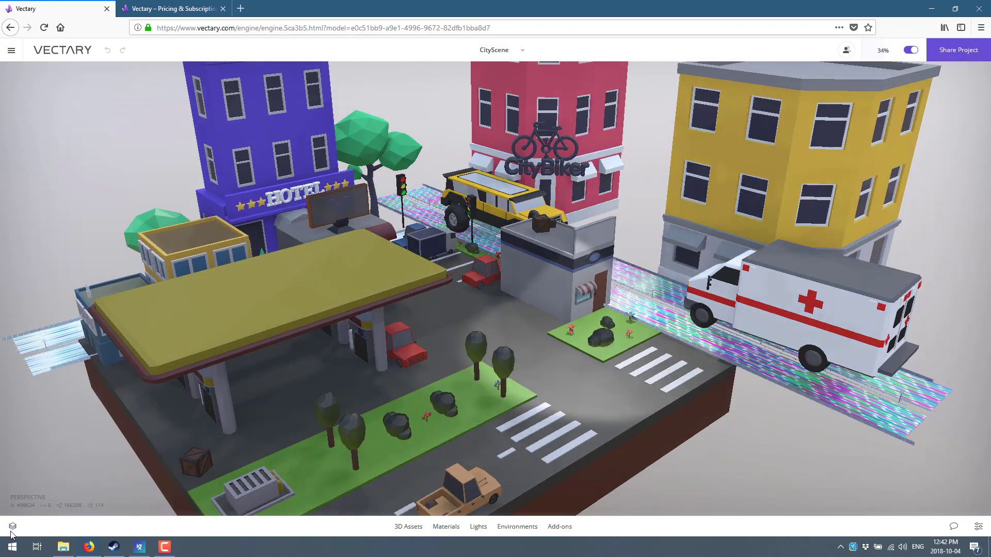
pyautogui.click(12, 527)
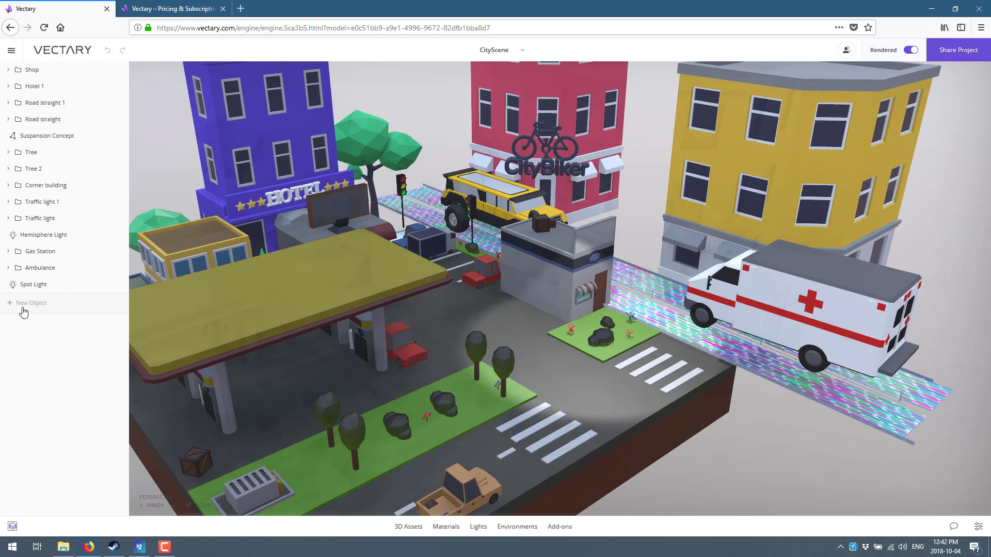
pyautogui.rightClick(40, 250)
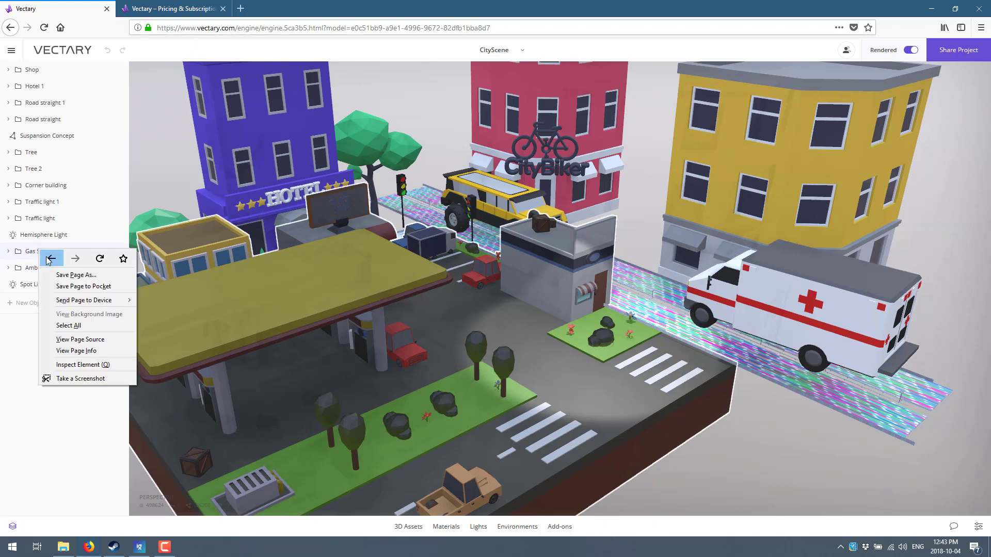
pyautogui.click(54, 231)
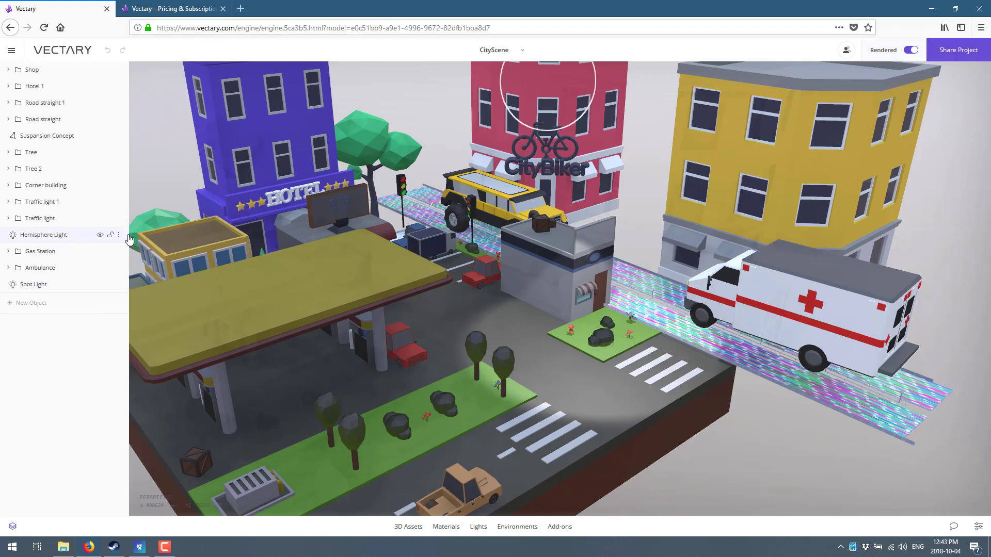
pyautogui.click(119, 235)
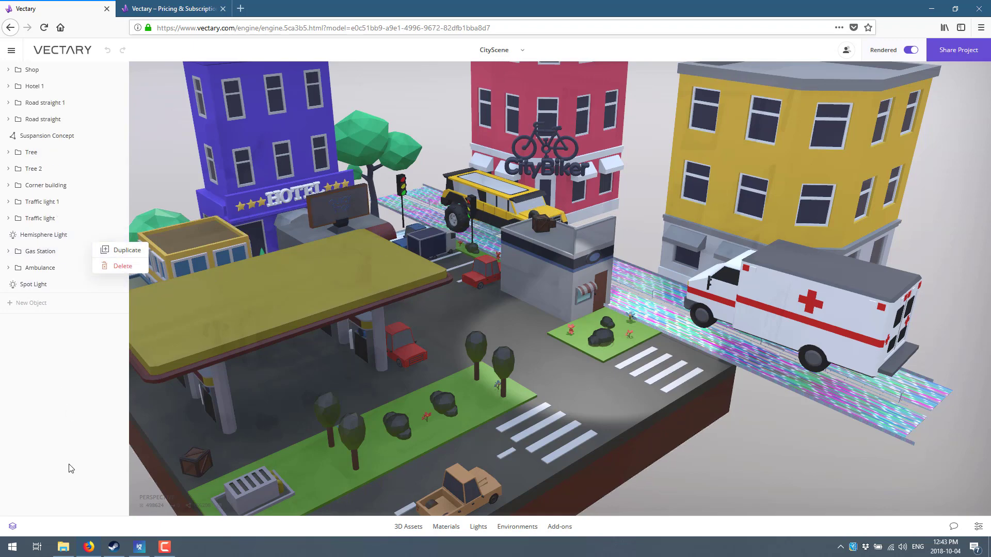
pyautogui.click(14, 526)
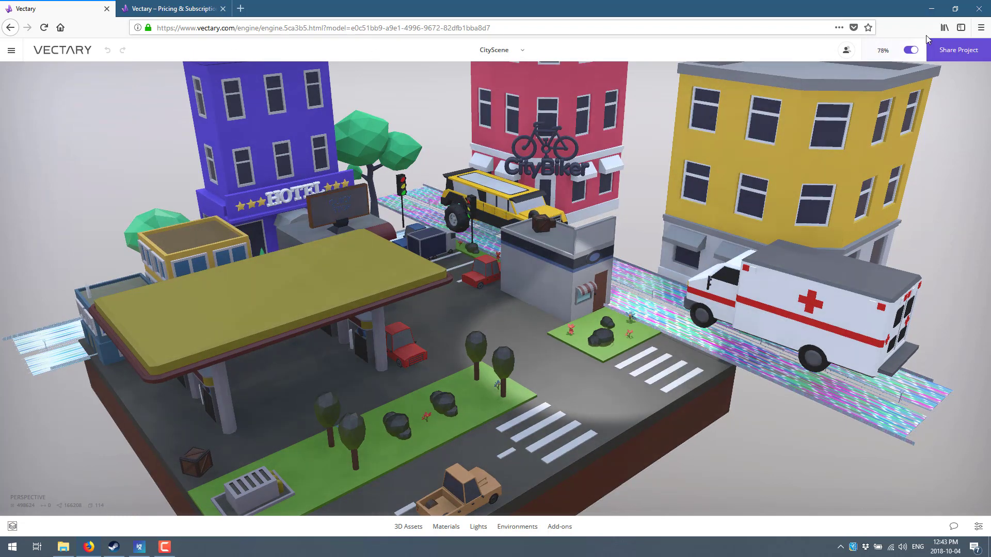
# Turn off rendering and search the 3D asset library for "building".
pyautogui.click(911, 49)
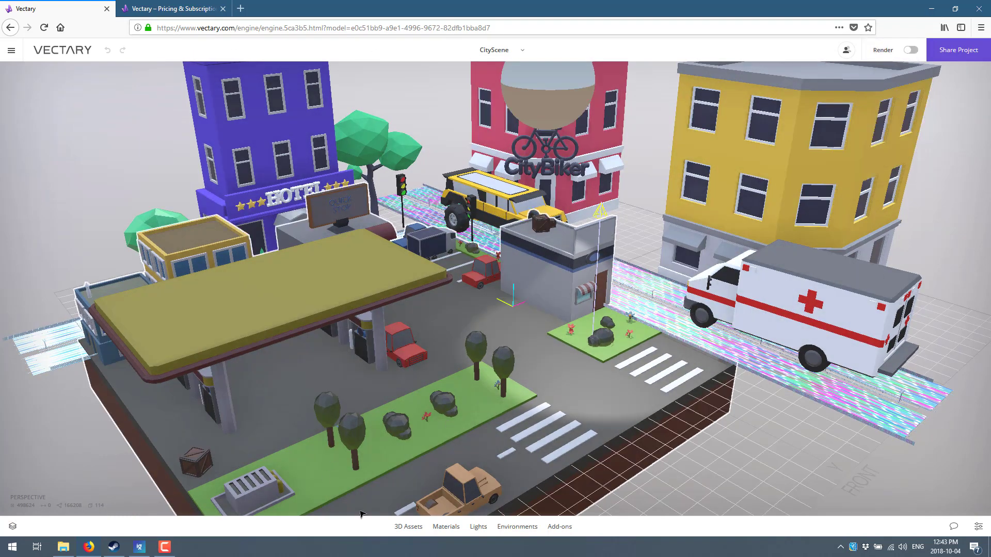
pyautogui.click(407, 527)
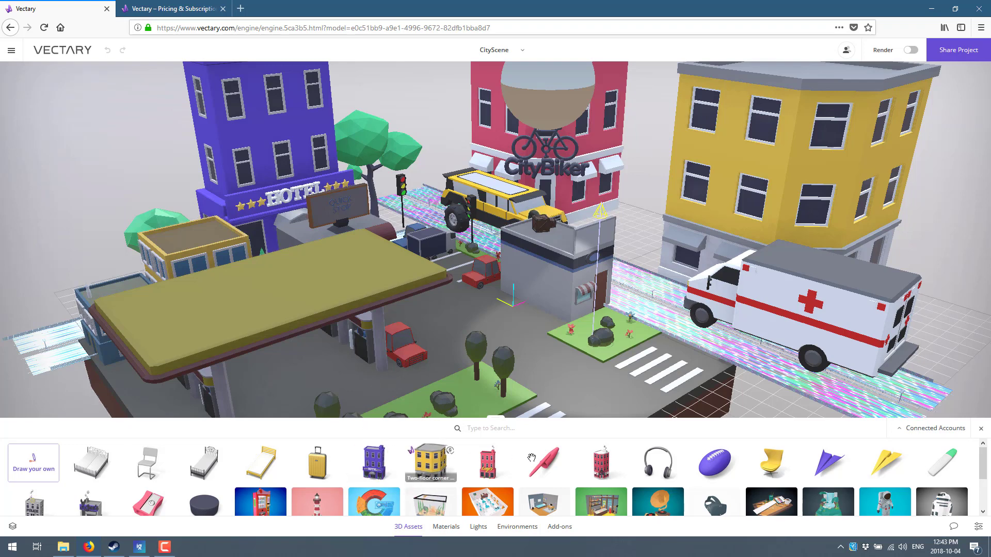
pyautogui.click(504, 428)
pyautogui.write('bulod')
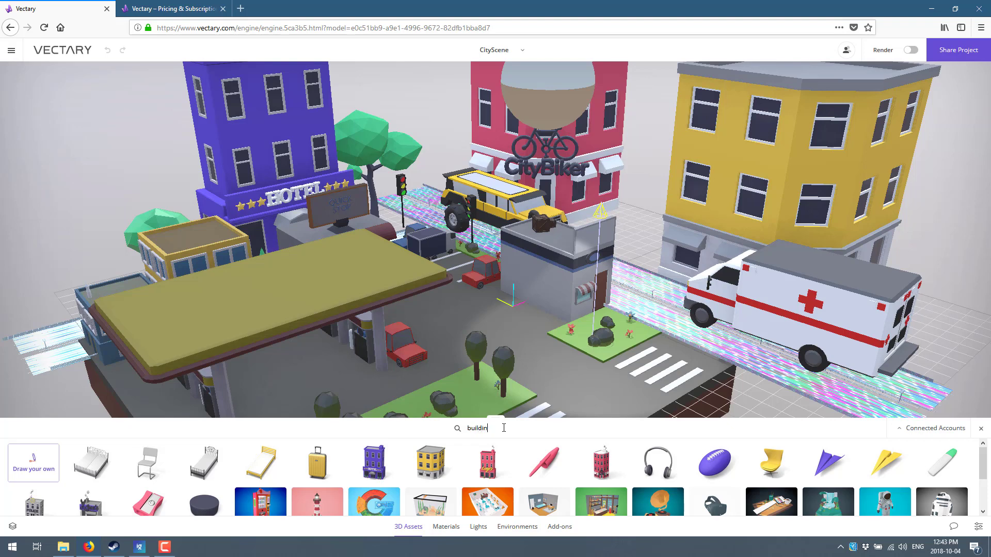
pyautogui.write('g')
pyautogui.press('Return')
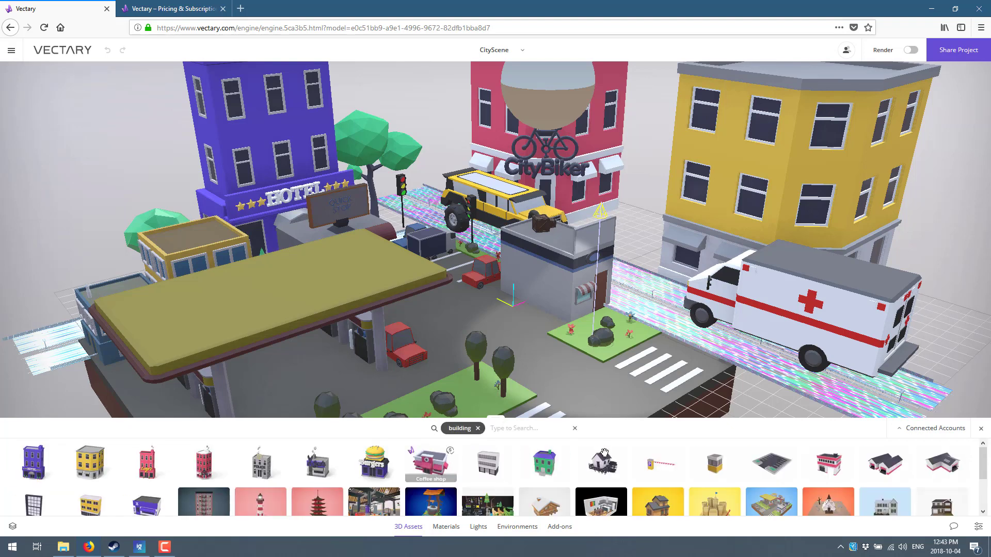
# Add the Lighthouse asset beside the blue hotel, behind the gas station, and lower it vertically in the scene.
pyautogui.scroll(-1, 604, 453)
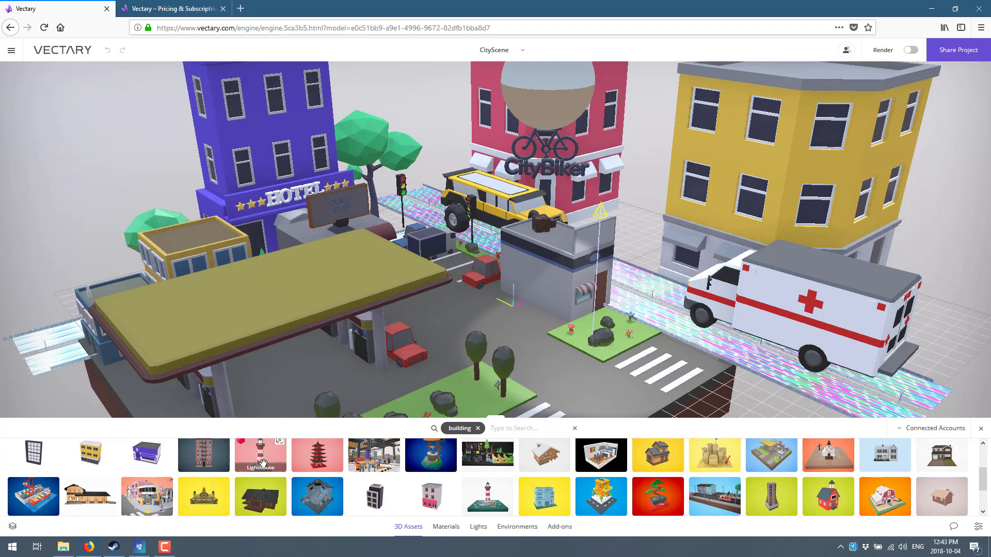
pyautogui.moveTo(263, 463); pyautogui.dragTo(118, 242)
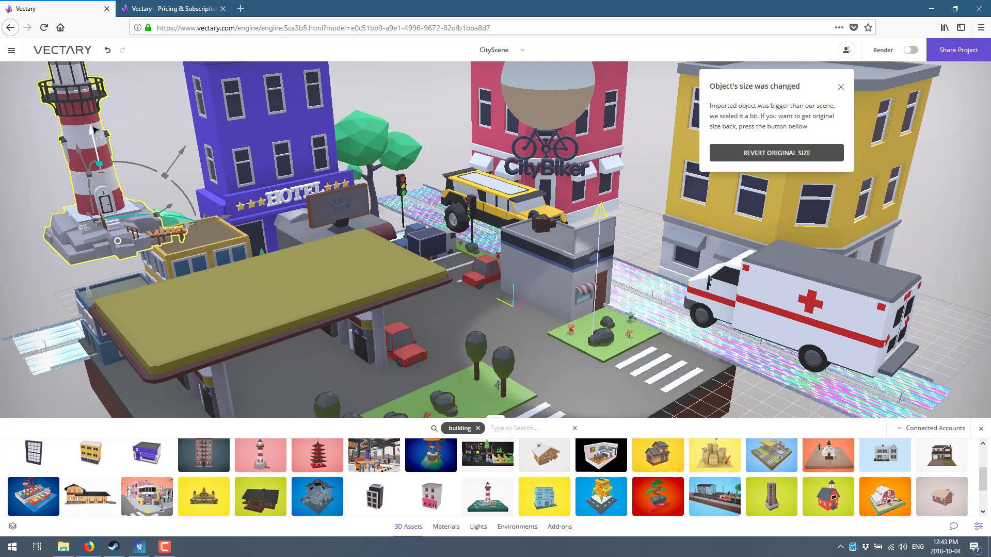
pyautogui.moveTo(94, 129); pyautogui.dragTo(104, 190)
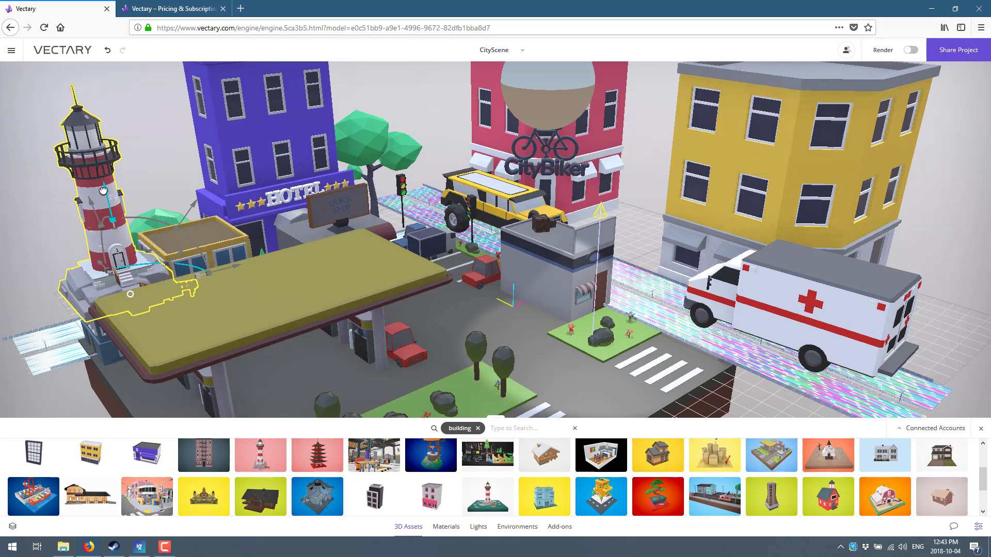
# Review the actions available for the lighthouse, and try rotating it with its gizmo before undoing the change.
pyautogui.rightClick(103, 190)
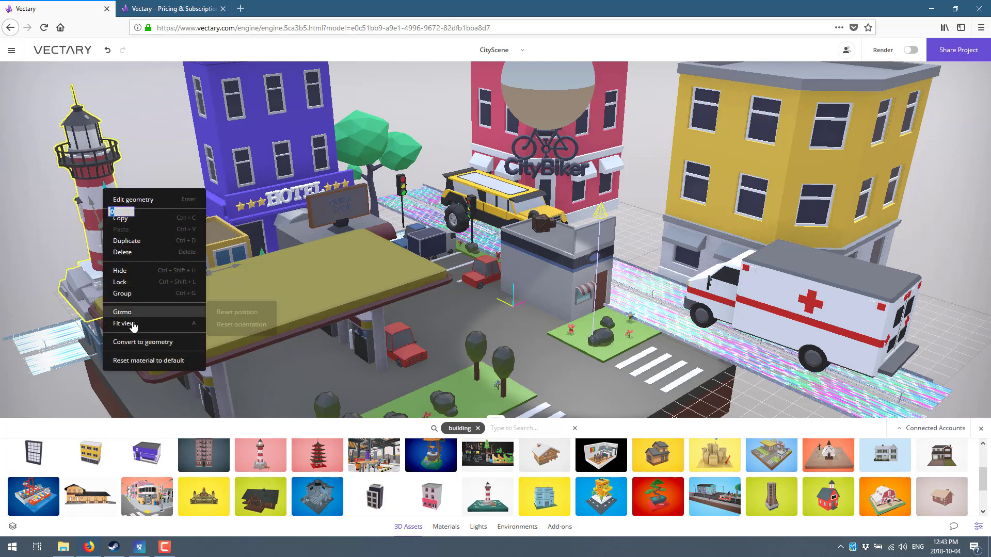
pyautogui.moveTo(142, 320)
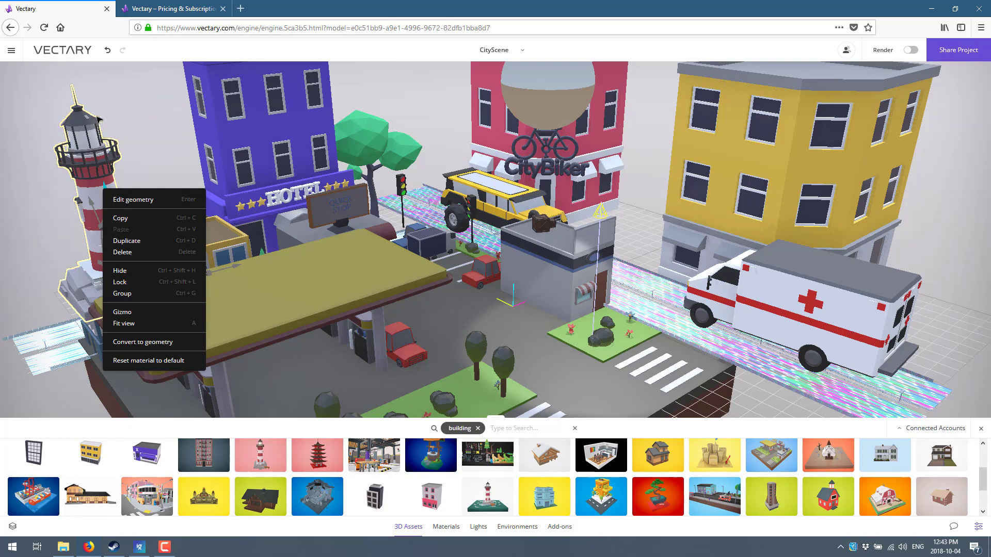
pyautogui.click(155, 147)
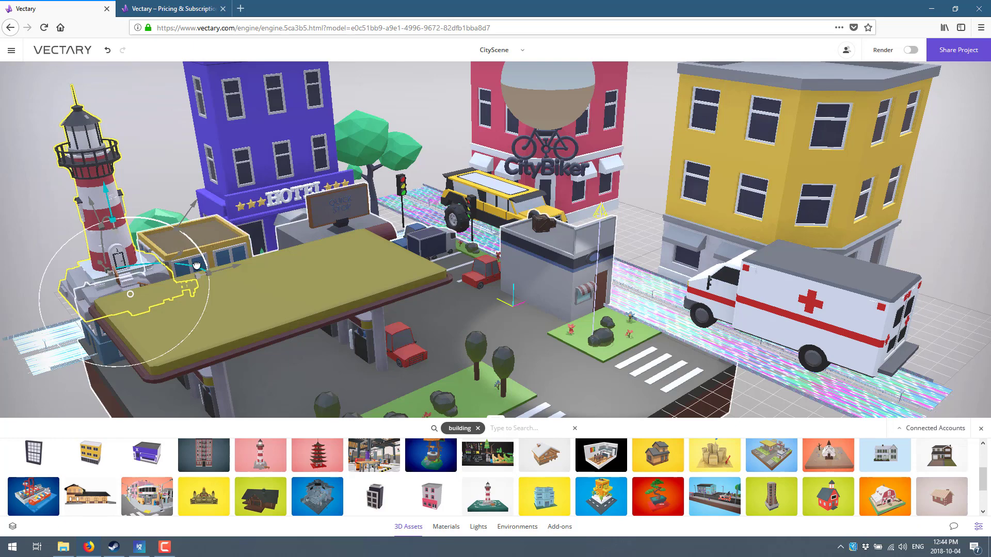
pyautogui.moveTo(195, 249); pyautogui.dragTo(194, 288)
pyautogui.hotkey('ctrl', 'z')
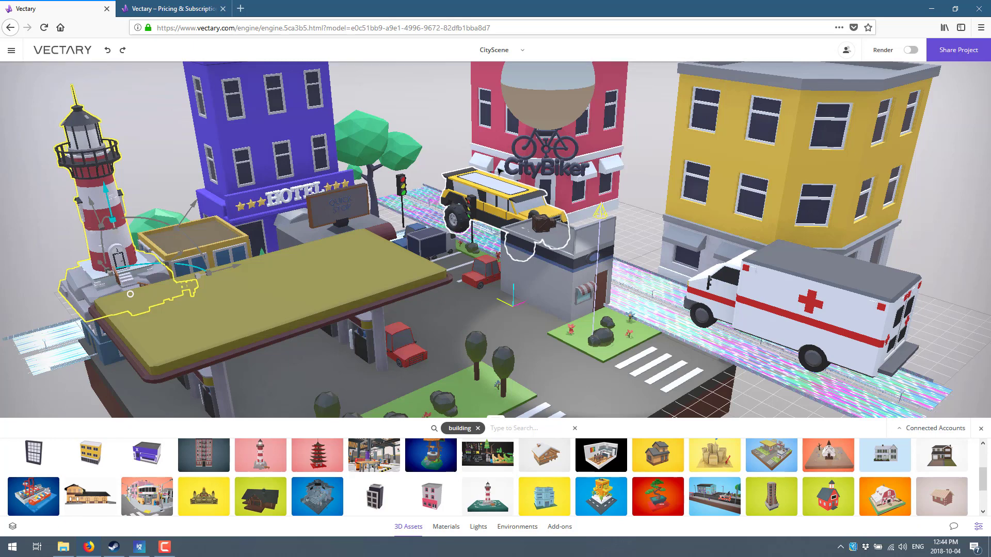
# Try the Chain Rusted library material on the road, and replace it with the dark green stone material.
pyautogui.click(450, 532)
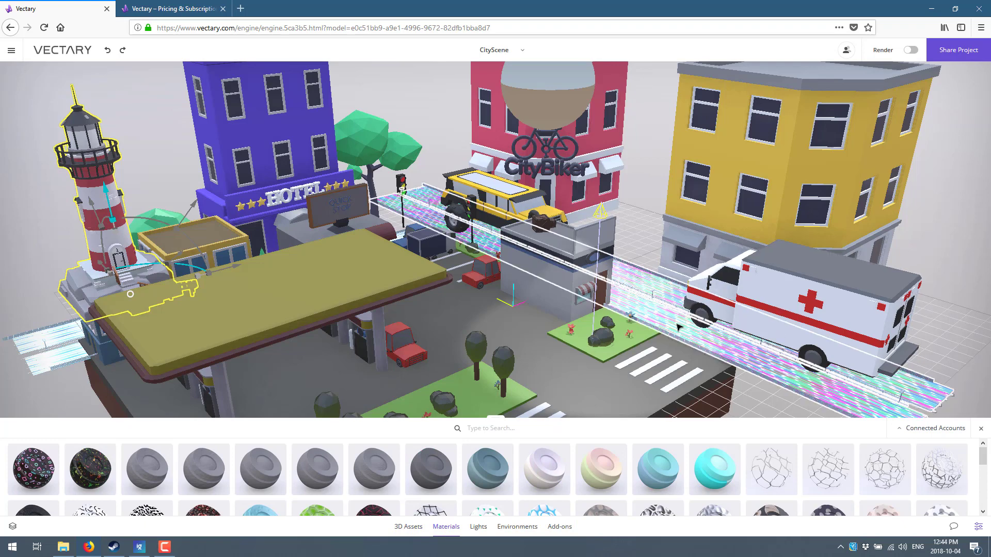
pyautogui.moveTo(817, 473); pyautogui.dragTo(671, 318)
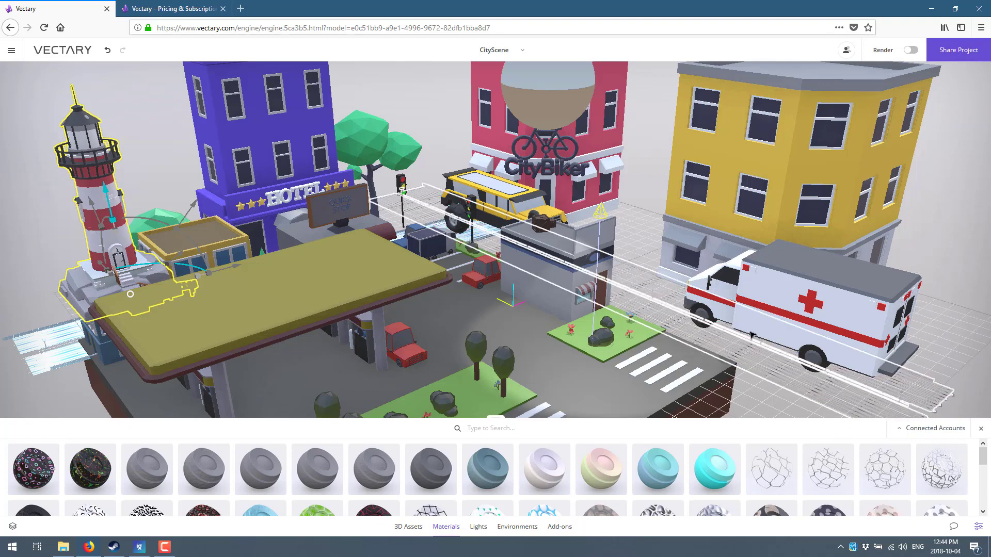
pyautogui.moveTo(707, 318); pyautogui.dragTo(663, 408, button='right')
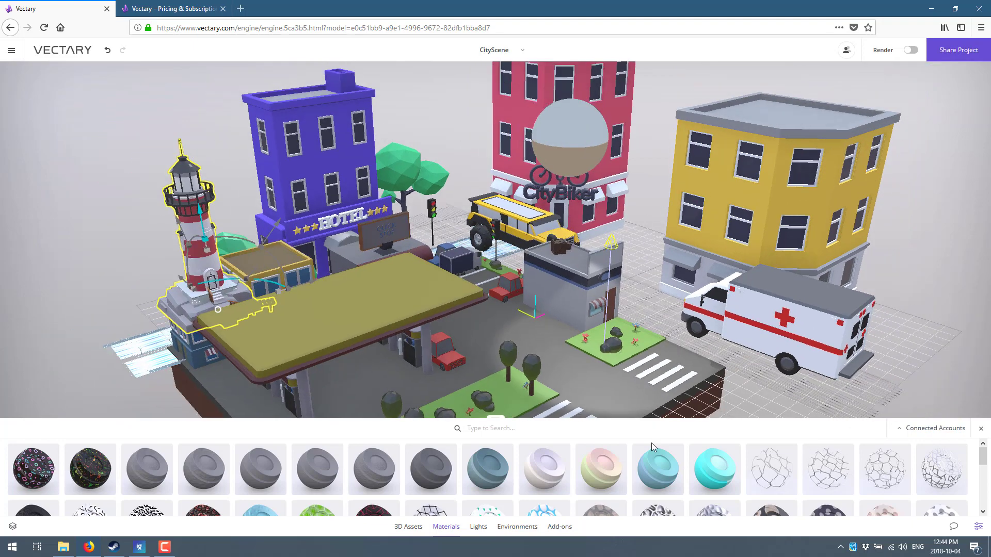
pyautogui.scroll(-3, 655, 462)
pyautogui.scroll(2, 600, 471)
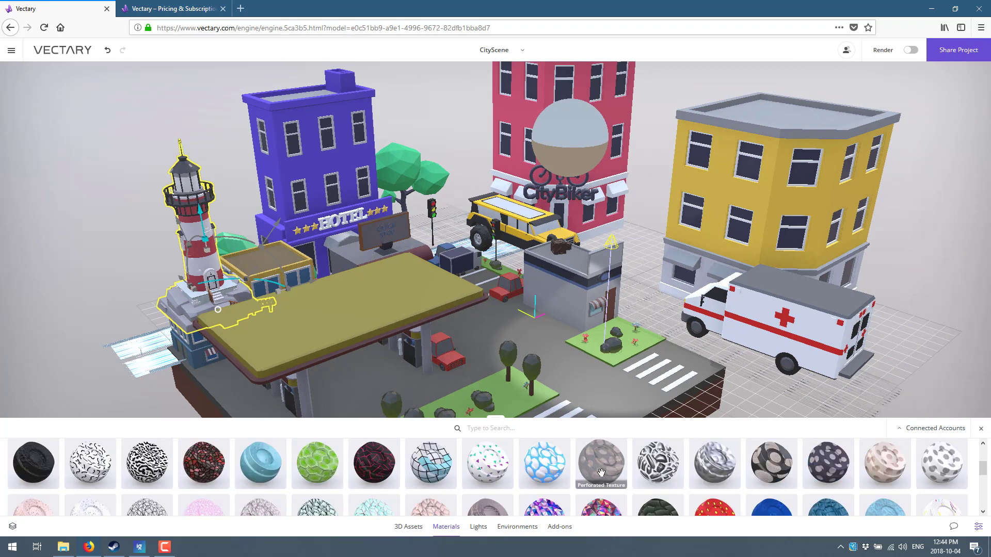
pyautogui.moveTo(652, 475); pyautogui.dragTo(663, 326)
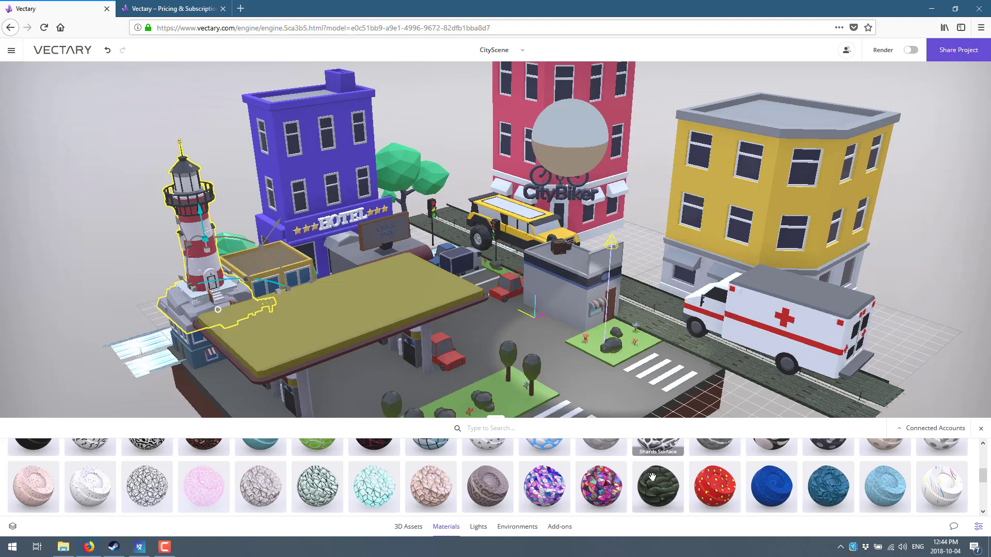
# Browse the remaining materials in the library down to the plain coloured and marbled ones.
pyautogui.scroll(-5, 658, 462)
pyautogui.scroll(-5, 651, 475)
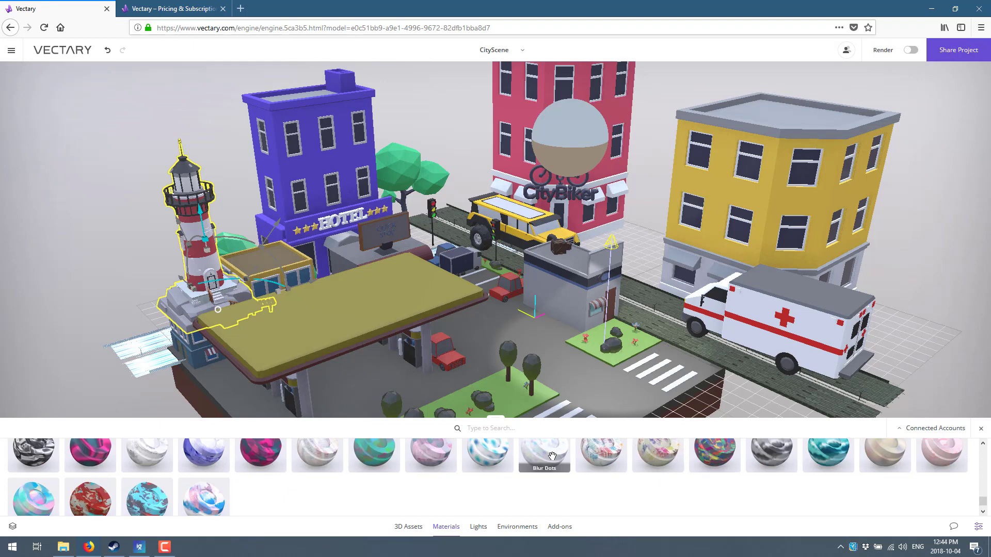
pyautogui.scroll(-1, 552, 460)
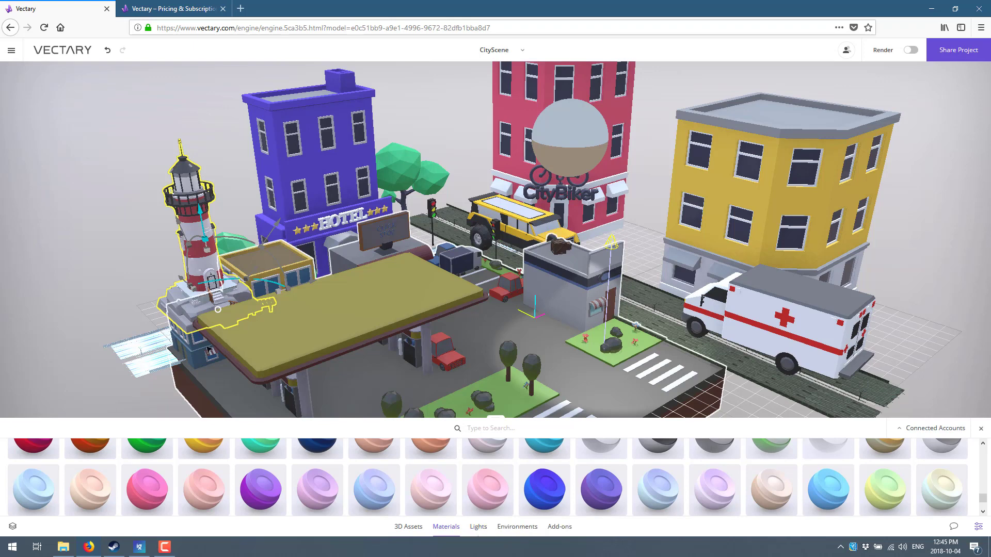
# Show the available light types, and shift the existing spot light above the small gray building slightly.
pyautogui.click(479, 529)
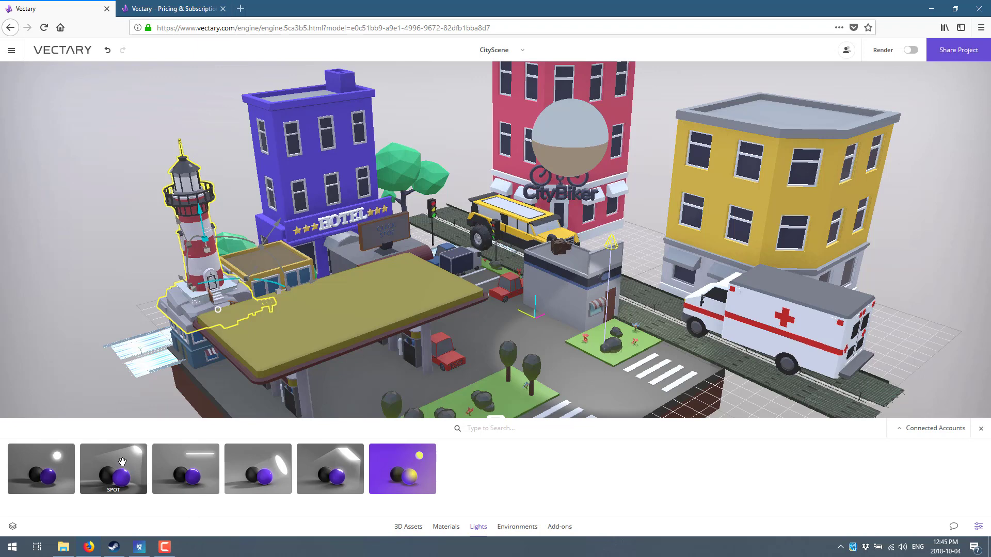
pyautogui.click(614, 242)
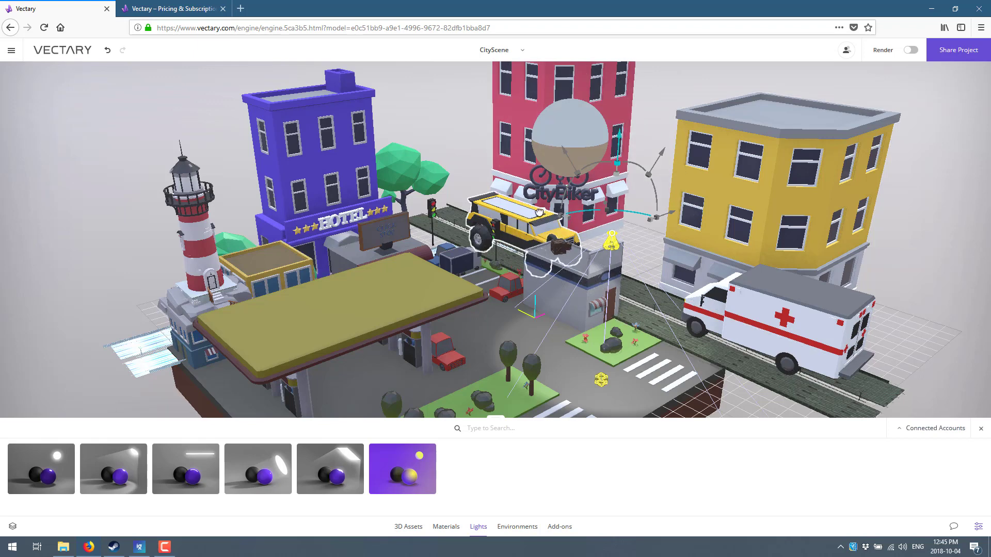
pyautogui.moveTo(539, 212); pyautogui.dragTo(531, 248)
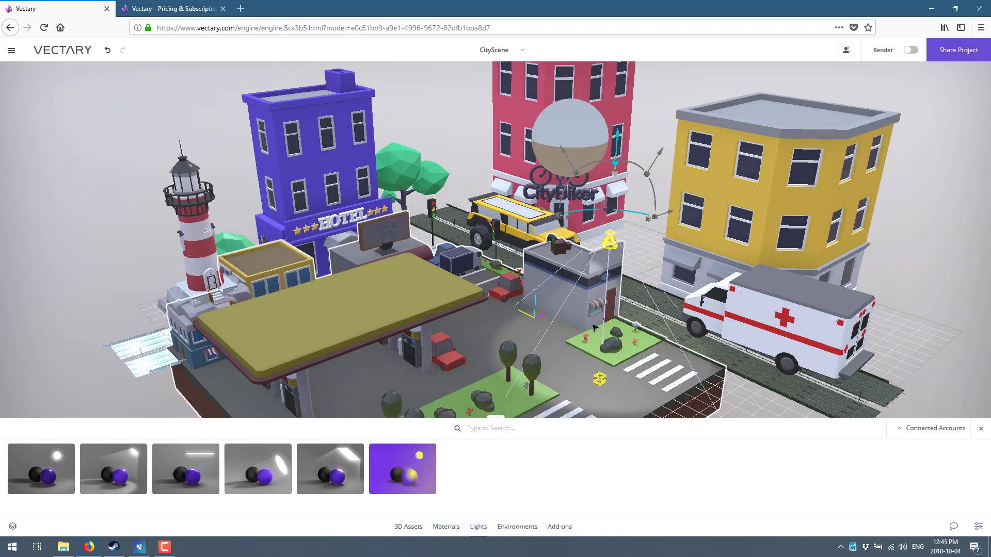
# Try choosing the Teufelsberg Roof environment from the library, and show the spot light's settings.
pyautogui.click(519, 527)
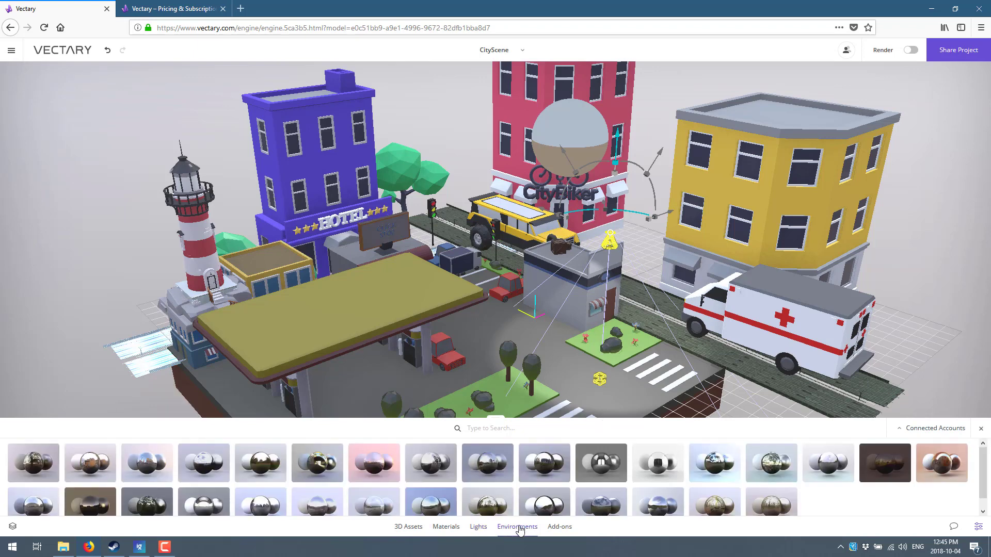
pyautogui.click(431, 463)
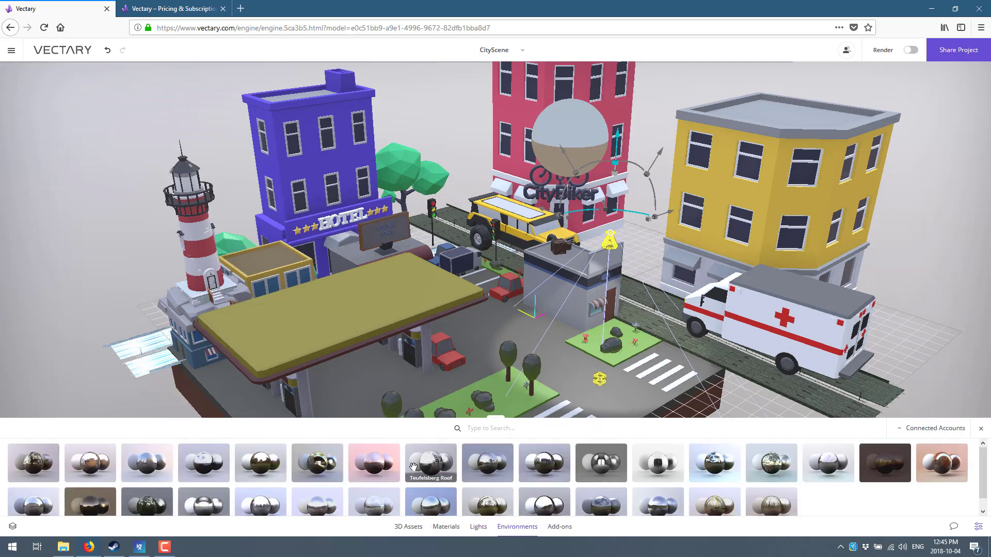
pyautogui.click(979, 532)
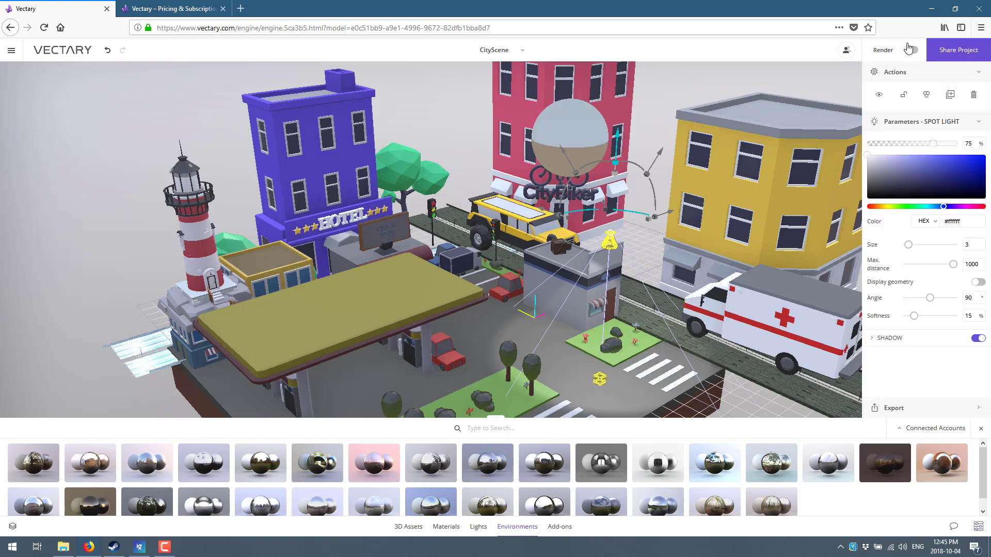
# Preview the scene rendered at Draft quality, and turn rendering off again.
pyautogui.click(883, 52)
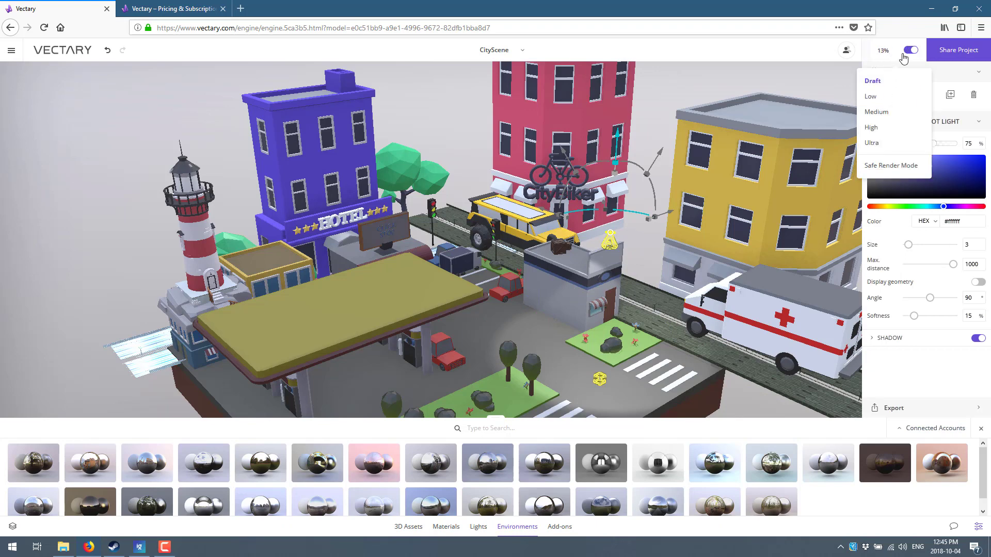
pyautogui.click(909, 50)
pyautogui.click(908, 51)
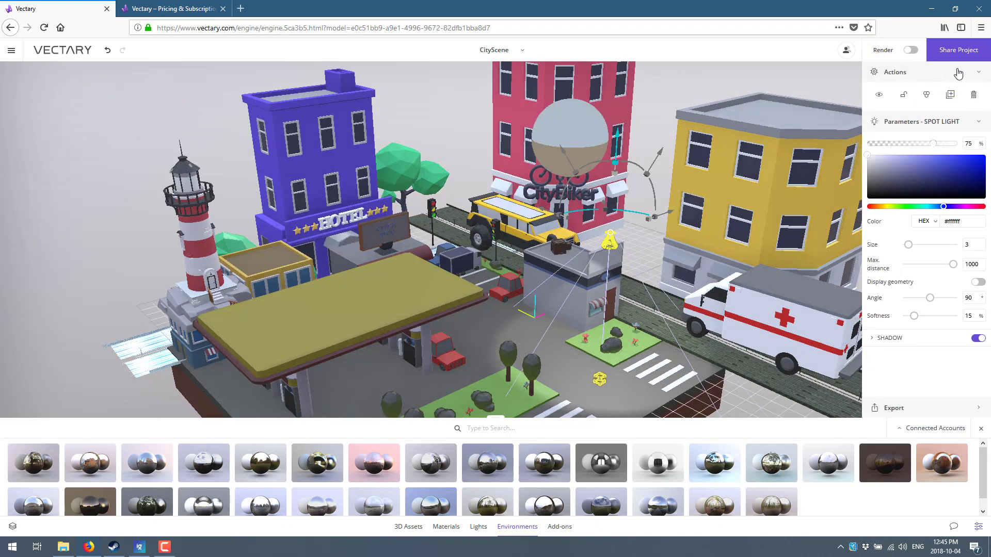
# Deselect the spot light and set the scene's HDR preset to the Teufelsberg Roof environment.
pyautogui.click(975, 74)
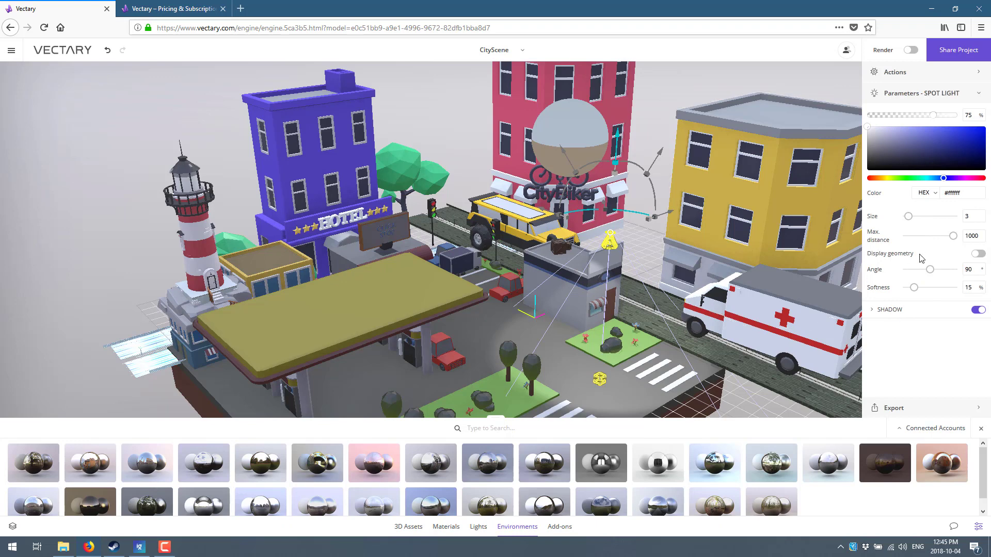
pyautogui.click(692, 84)
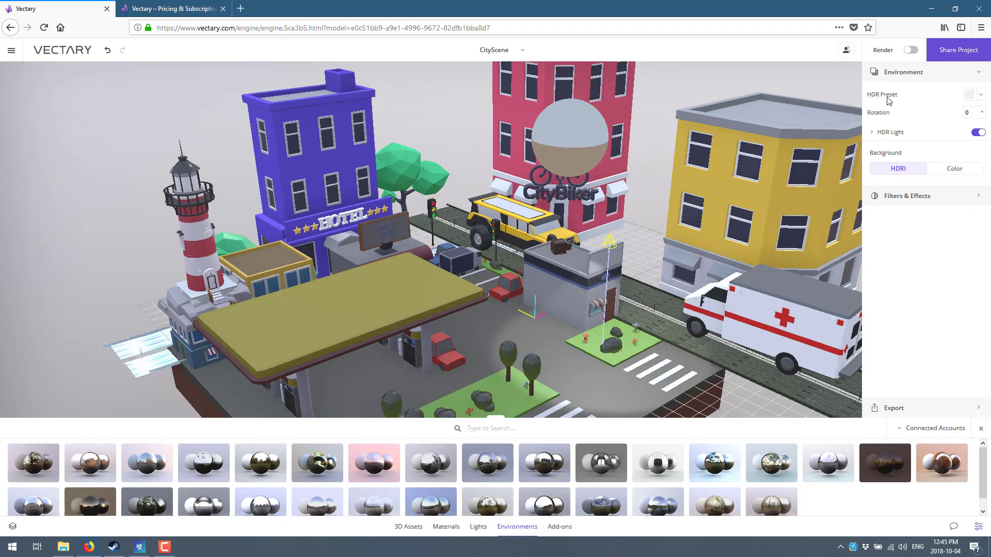
pyautogui.click(982, 96)
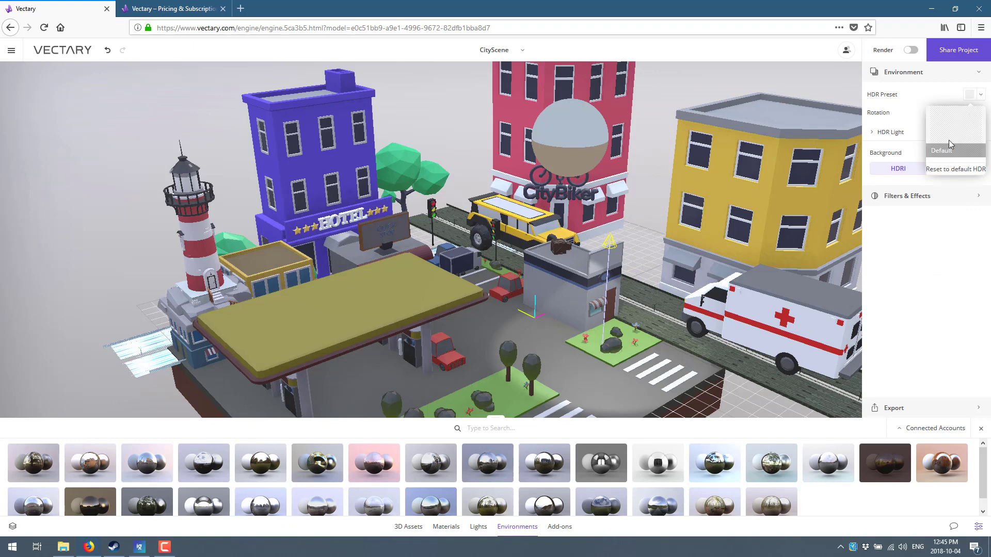
pyautogui.moveTo(480, 400); pyautogui.dragTo(953, 130)
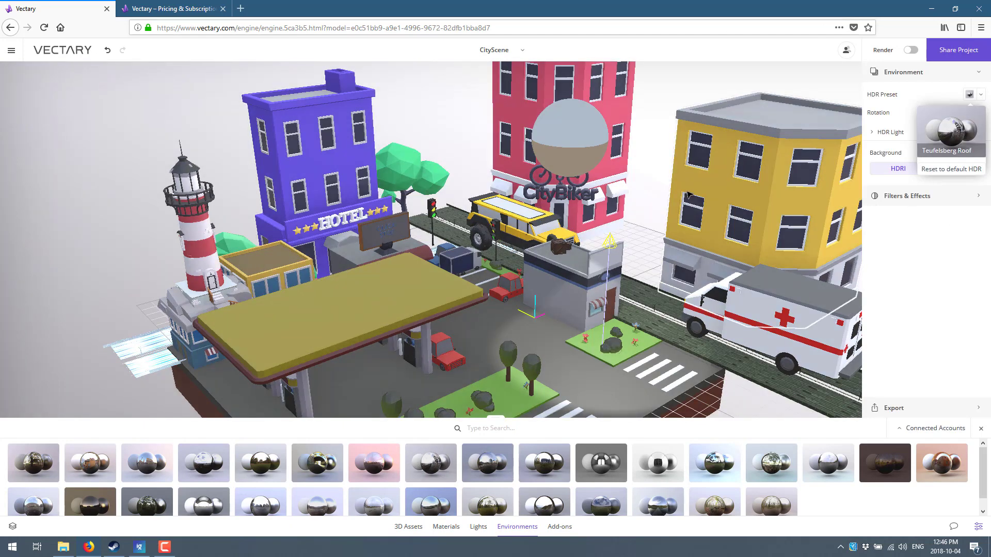
# Add a 3D text object over the gas station canopy and set its wording to a first name followed by "is Great".
pyautogui.click(561, 528)
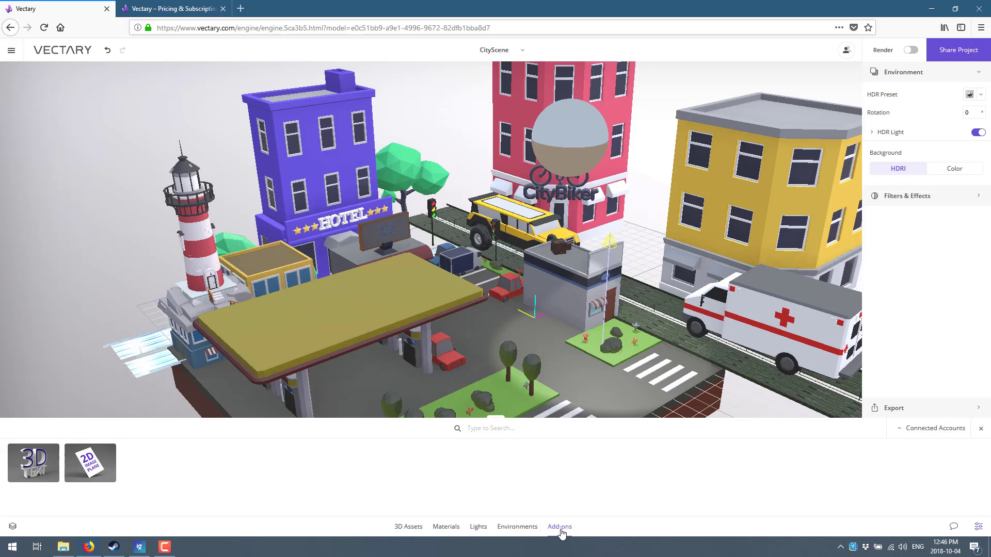
pyautogui.moveTo(232, 314); pyautogui.dragTo(318, 310)
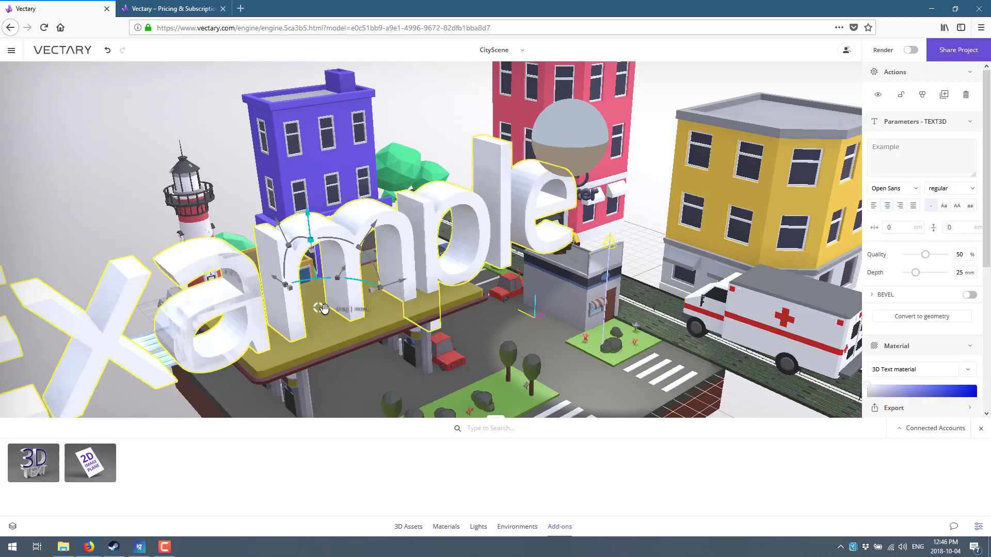
pyautogui.hotkey('ctrl', 'a')
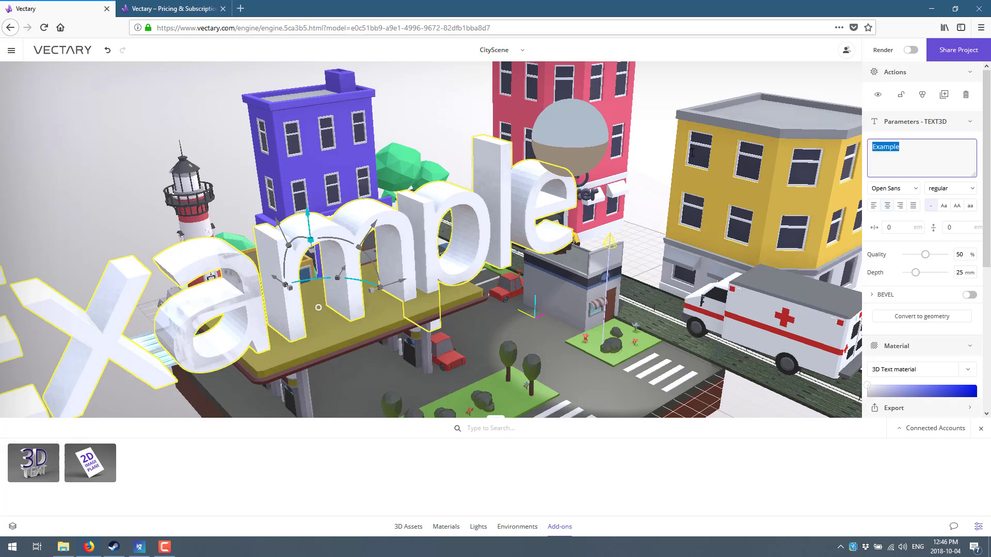
pyautogui.write('Mike is Great')
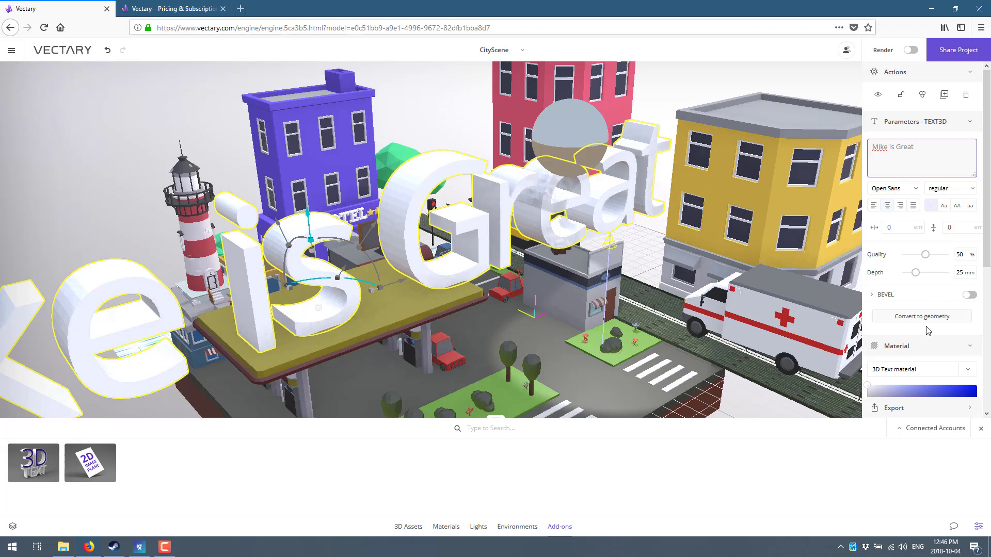
# Set the base color of the 3D text's material to blue, #1725bf.
pyautogui.scroll(-4, 924, 346)
pyautogui.scroll(-1, 923, 348)
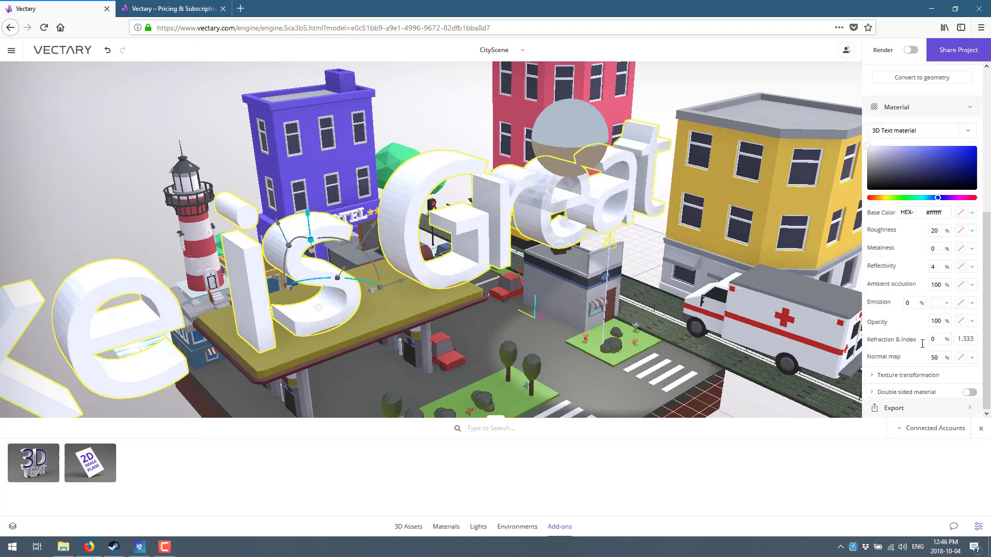
pyautogui.click(964, 157)
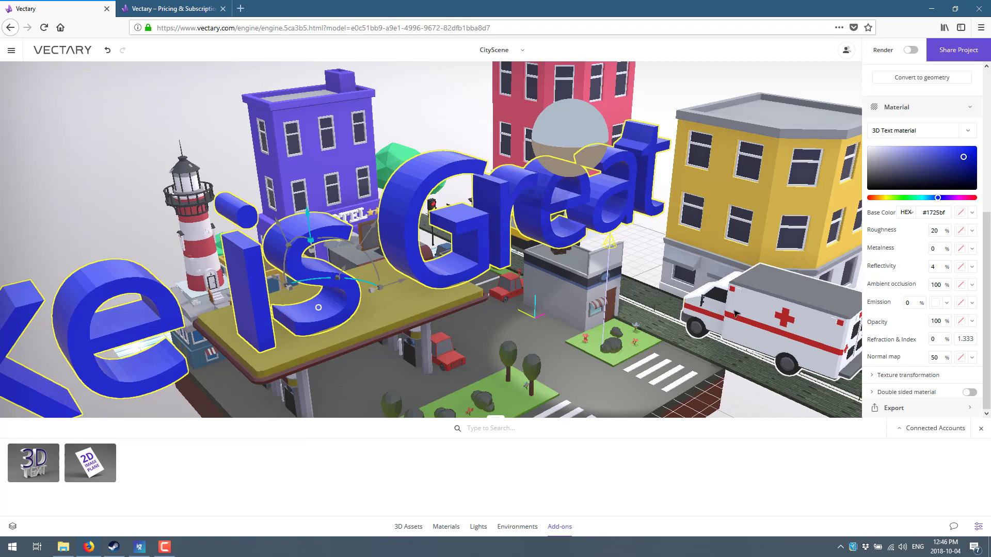
# Apply the Gradient Blue library material to the 3D text, and replace it with Chain Rusted.
pyautogui.click(446, 527)
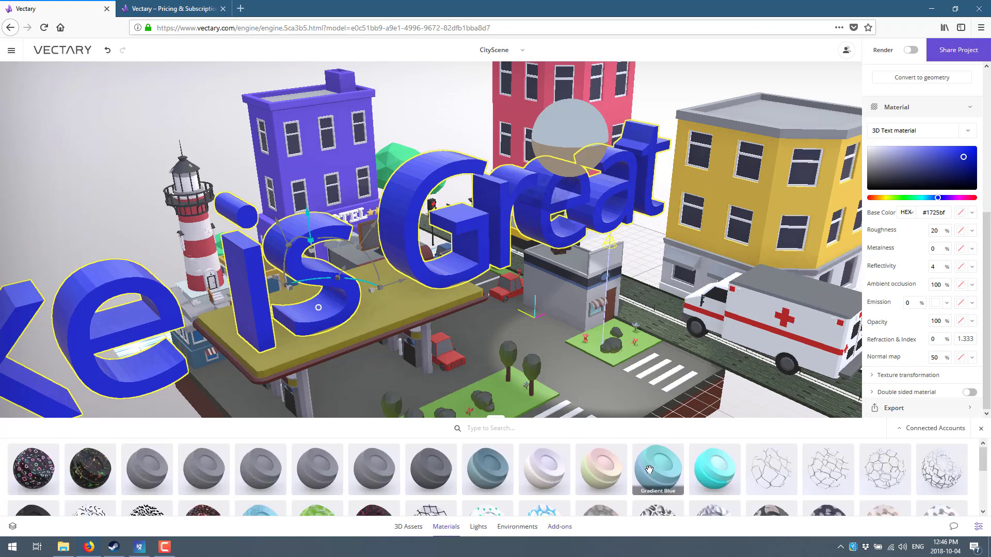
pyautogui.moveTo(657, 469); pyautogui.dragTo(414, 185)
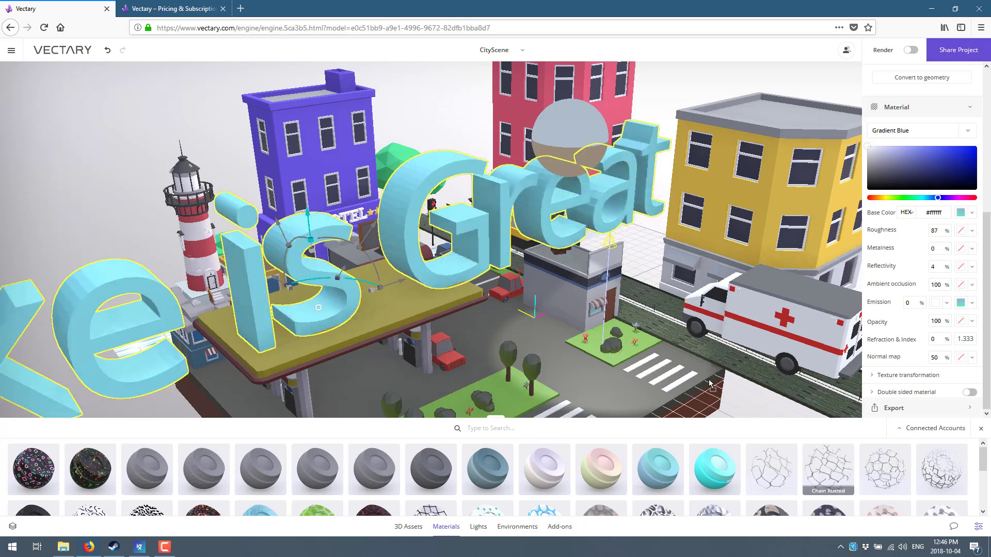
pyautogui.moveTo(440, 164); pyautogui.dragTo(440, 164)
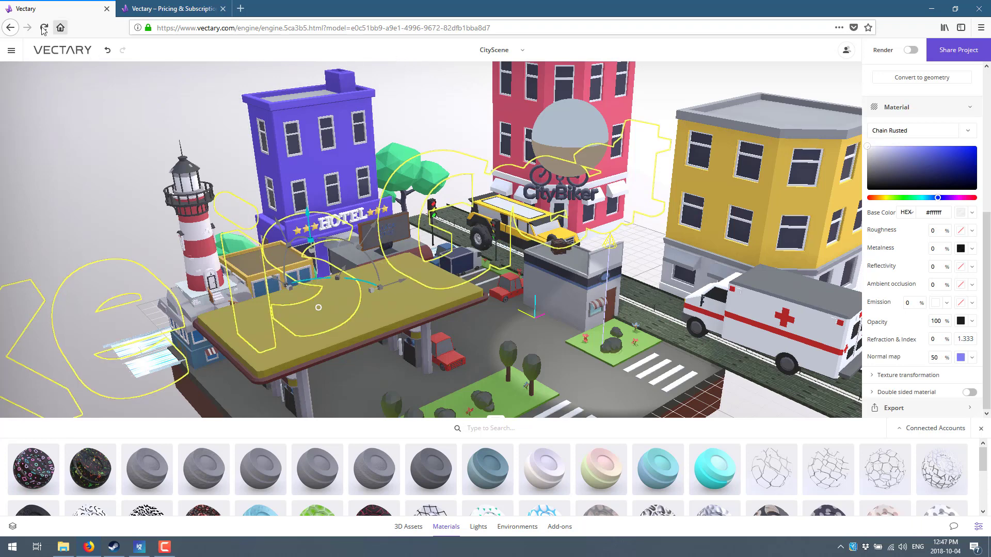
# Leave the CityScene project without saving the changes and return to the projects dashboard.
pyautogui.click(13, 49)
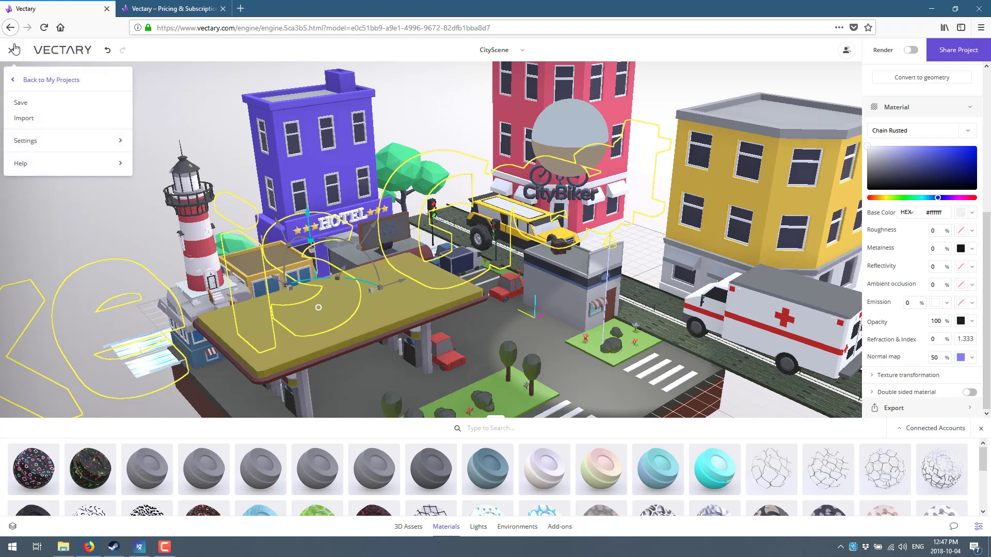
pyautogui.click(35, 79)
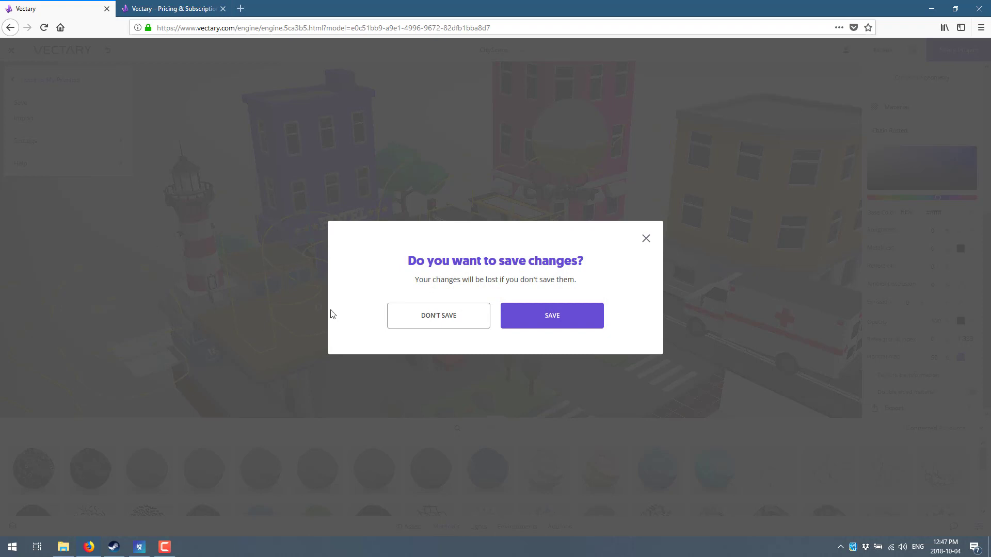
pyautogui.click(454, 315)
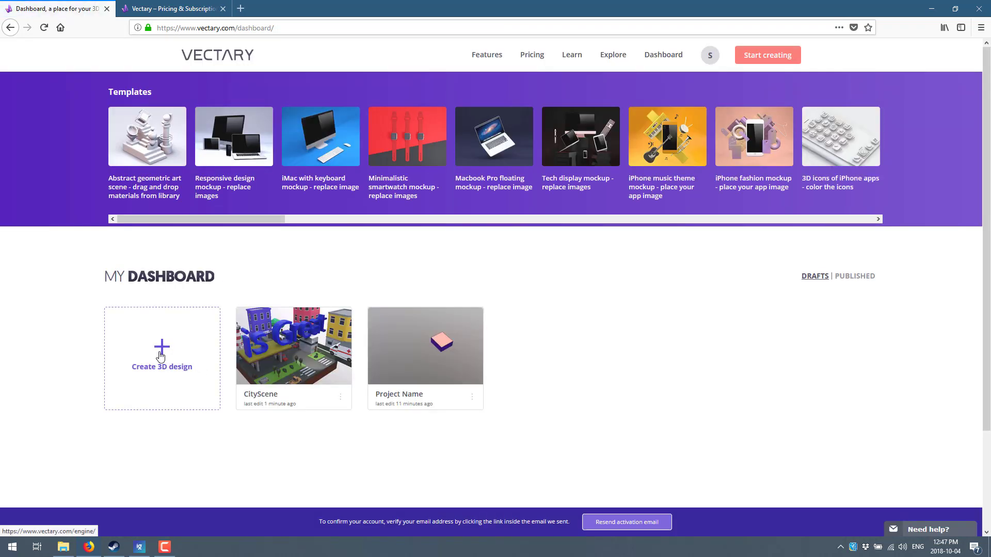
# Create a new 3D design, choose to draw an own model, and draw a box on the middle of the grid.
pyautogui.click(160, 356)
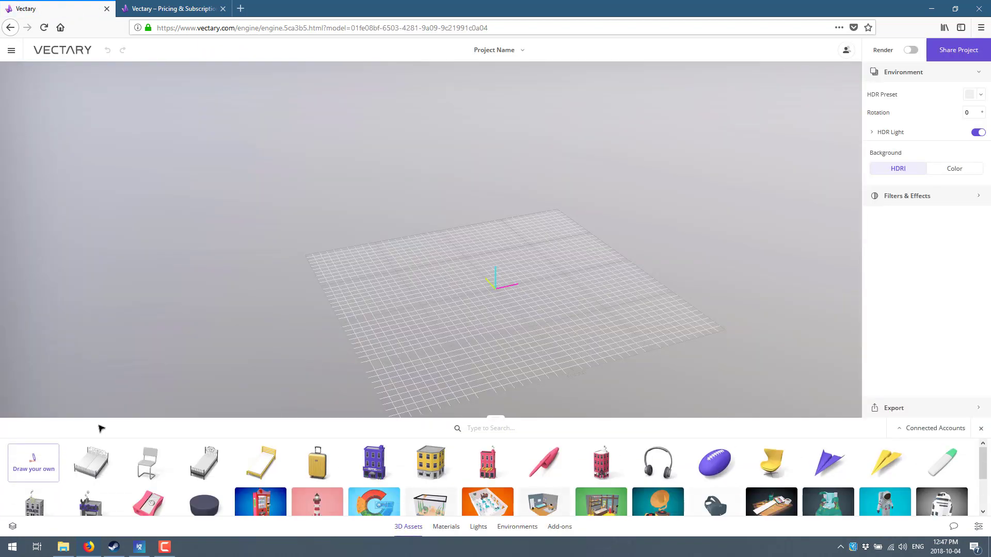
pyautogui.click(41, 473)
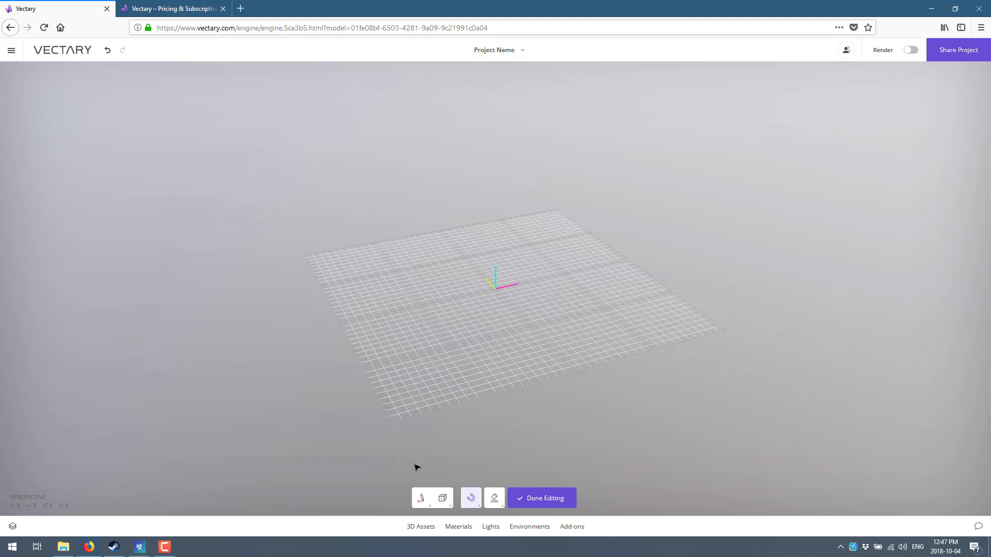
pyautogui.moveTo(444, 496)
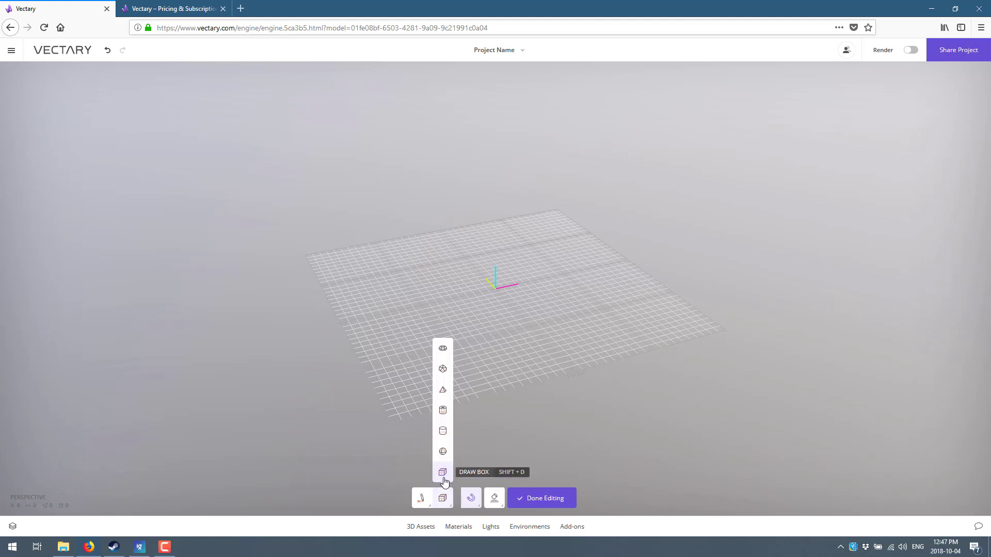
pyautogui.click(443, 473)
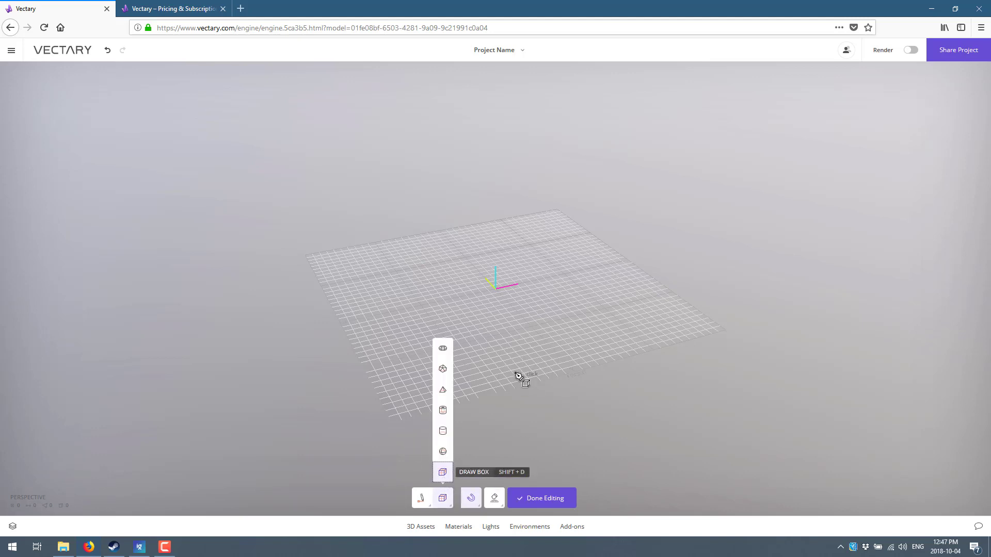
pyautogui.click(443, 279)
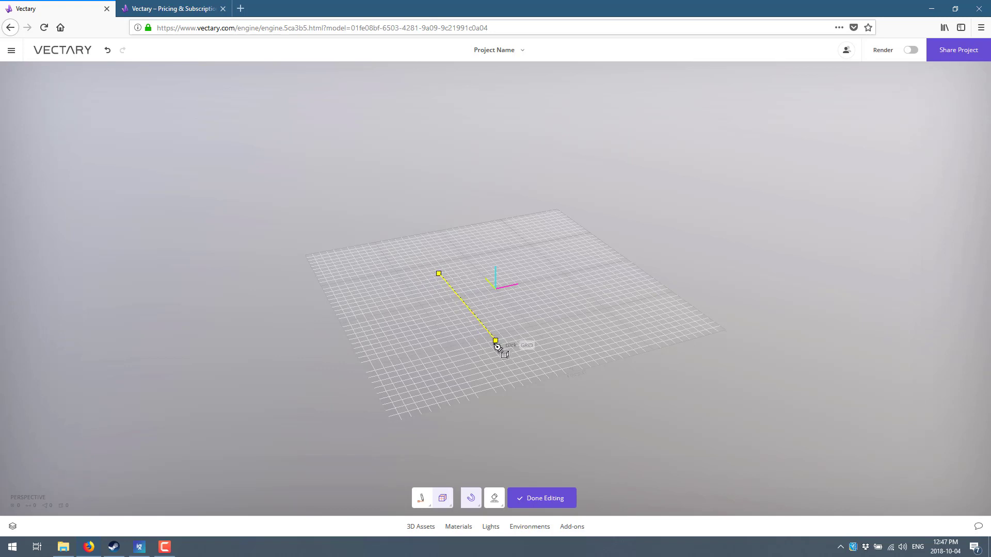
pyautogui.click(626, 322)
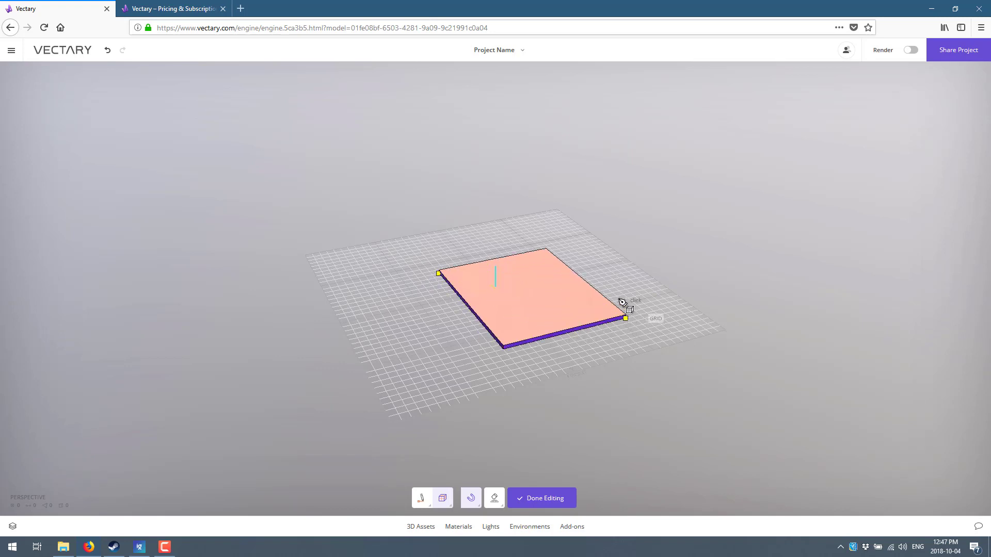
pyautogui.click(608, 236)
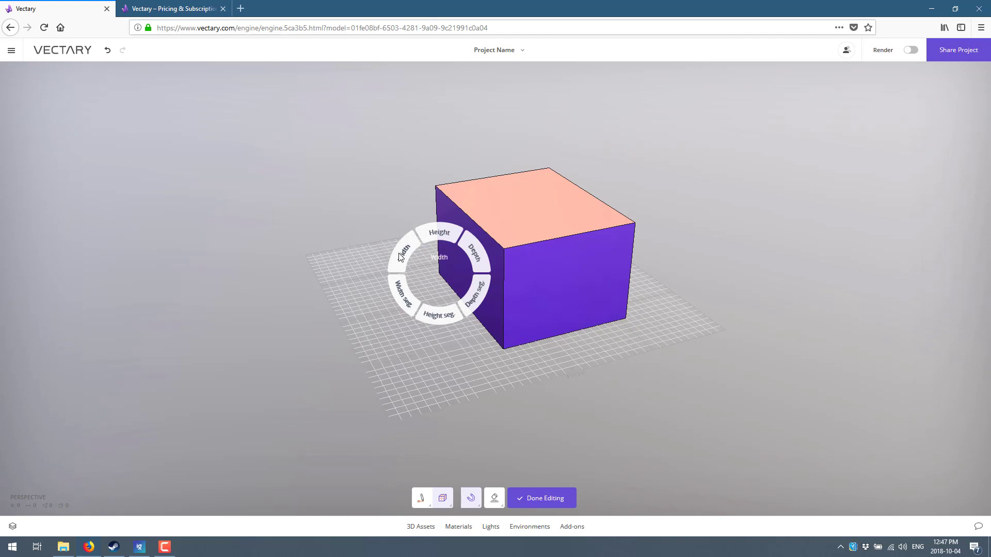
# Adjust the new box's width to 119.33 and its depth to -181.11, and finish the primitive.
pyautogui.moveTo(402, 260); pyautogui.dragTo(494, 363)
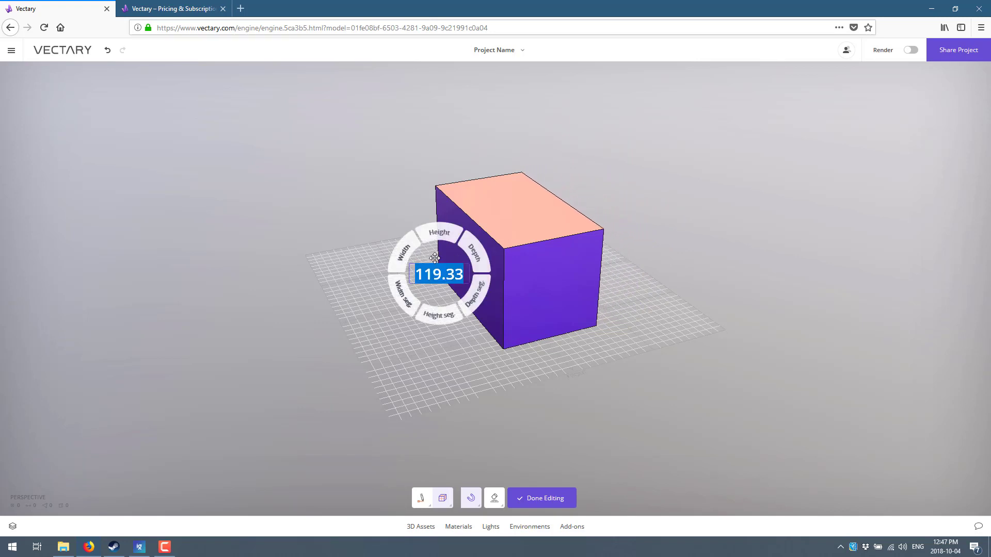
pyautogui.moveTo(473, 253); pyautogui.dragTo(484, 313)
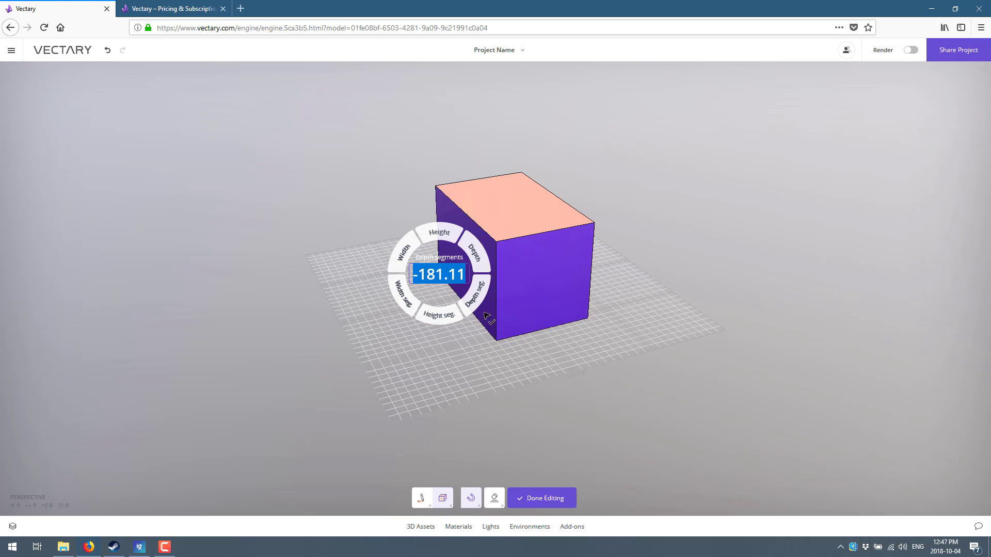
pyautogui.rightClick(644, 314)
pyautogui.moveTo(643, 314)
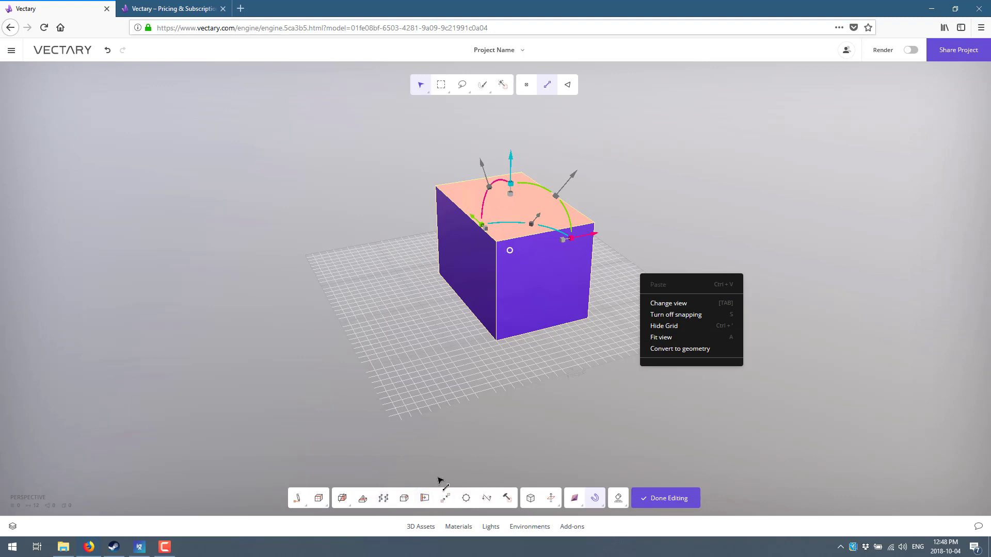
# In face selection mode, select the narrow side face of the box and extrude it outward by about two thirds of the box's width.
pyautogui.moveTo(462, 91)
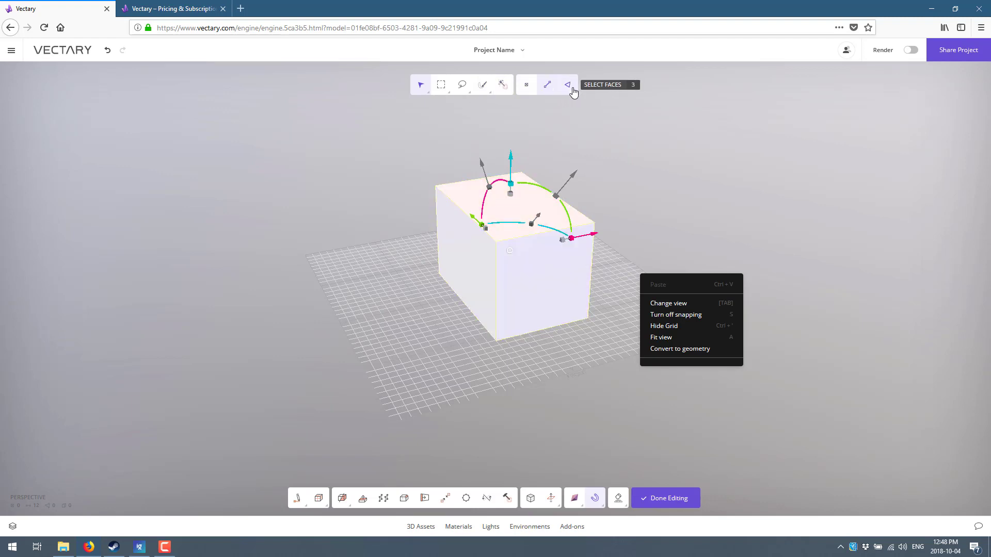
pyautogui.click(568, 85)
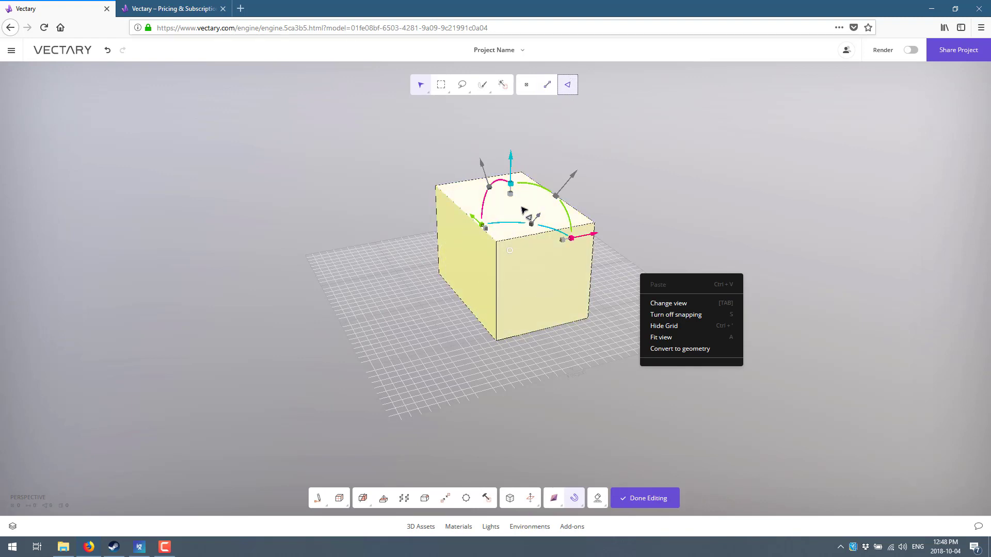
pyautogui.click(521, 208)
pyautogui.click(467, 262)
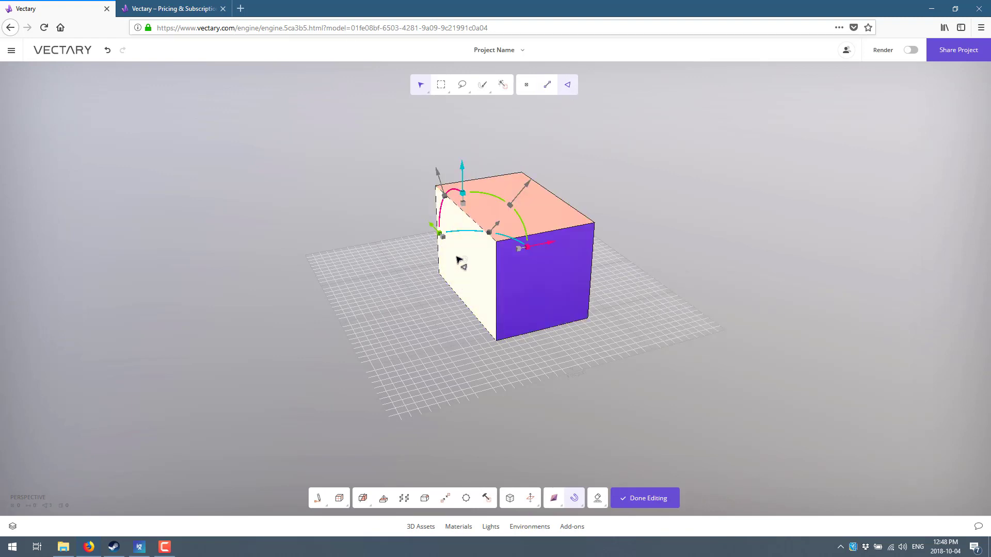
pyautogui.moveTo(356, 499)
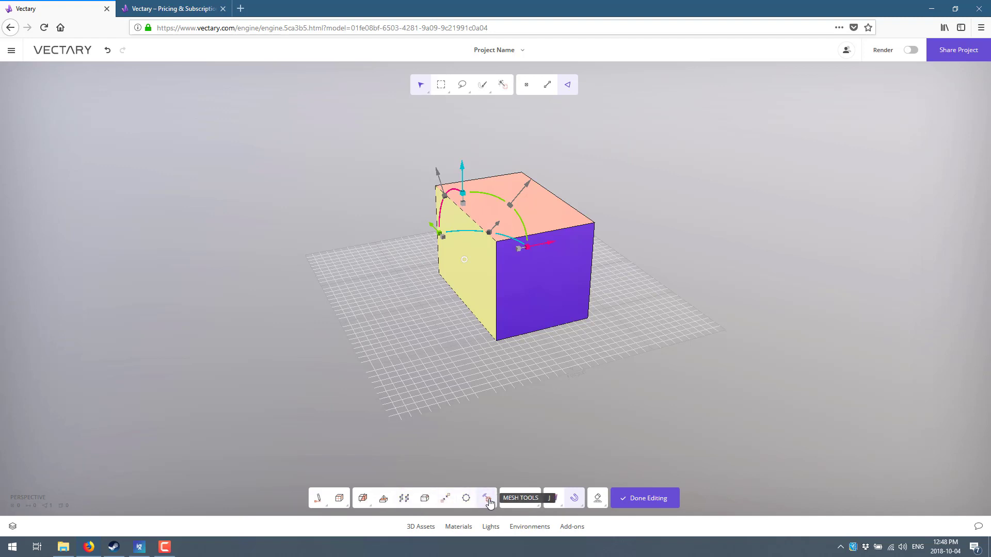
pyautogui.click(383, 500)
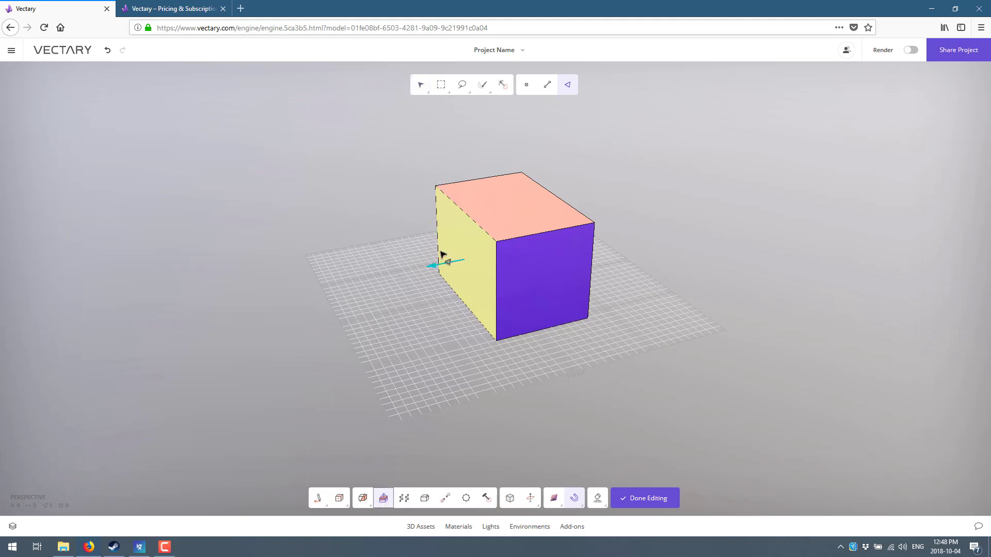
pyautogui.moveTo(420, 272); pyautogui.dragTo(357, 285)
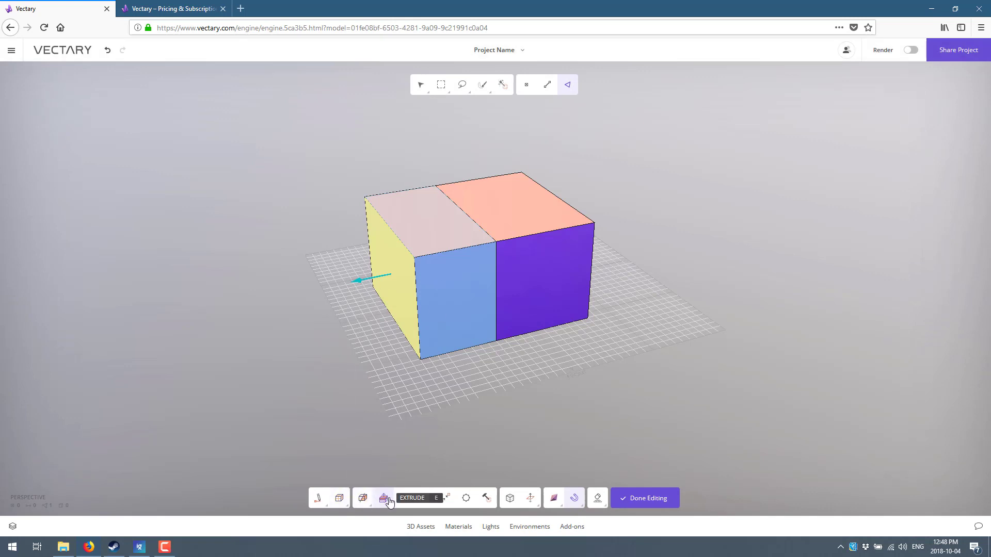
# Try repositioning the transform gizmo onto the extruded end face, and leave the Extrude tool.
pyautogui.rightClick(396, 280)
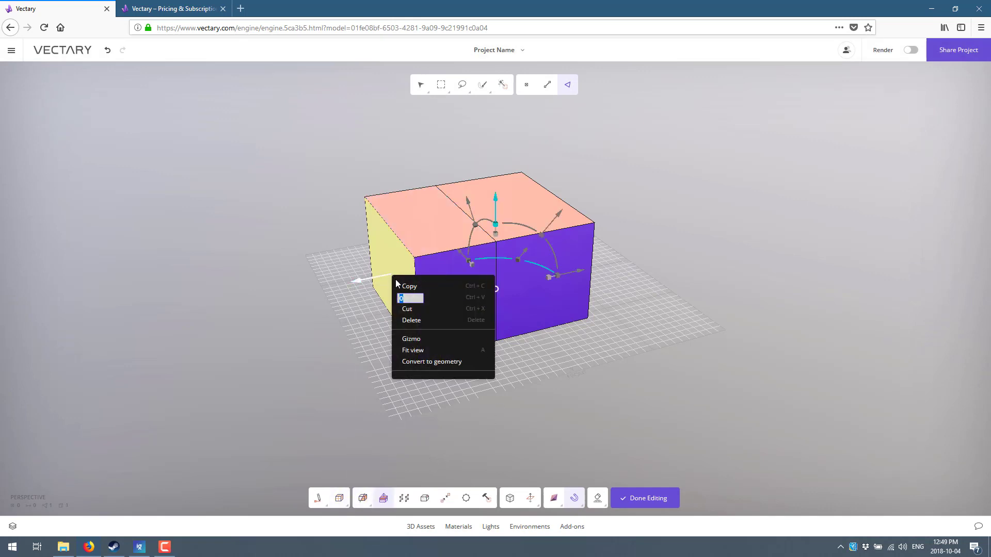
pyautogui.click(622, 382)
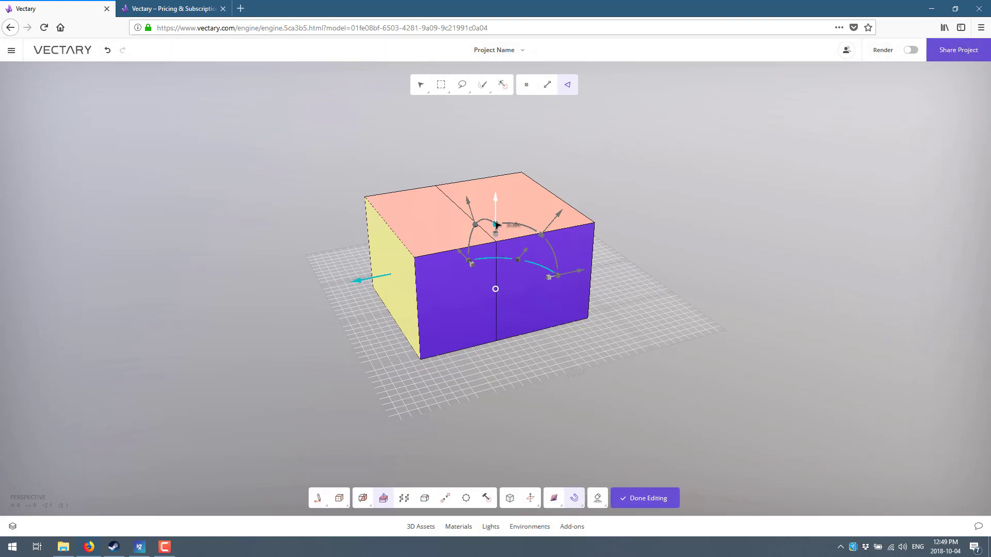
pyautogui.moveTo(497, 225); pyautogui.dragTo(497, 239)
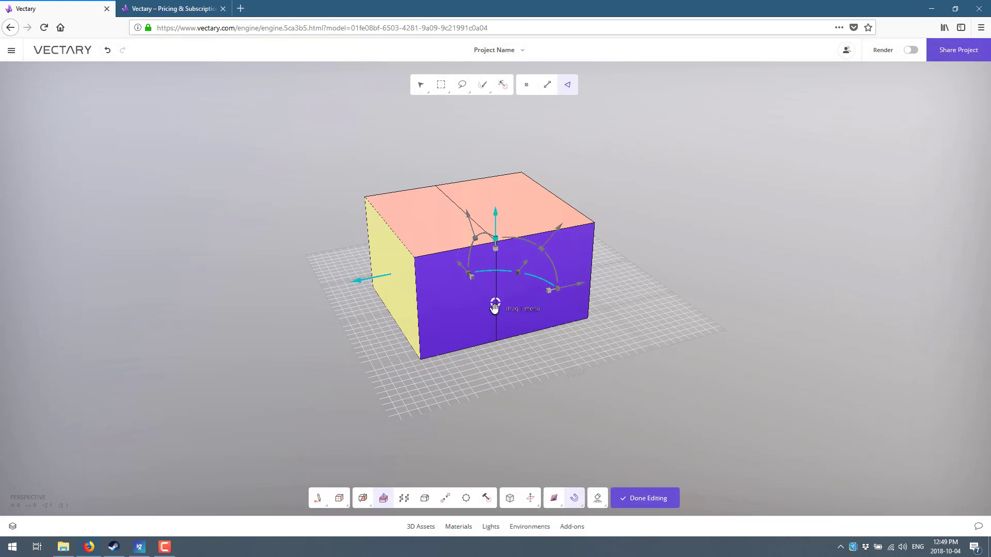
pyautogui.moveTo(494, 307); pyautogui.dragTo(386, 268)
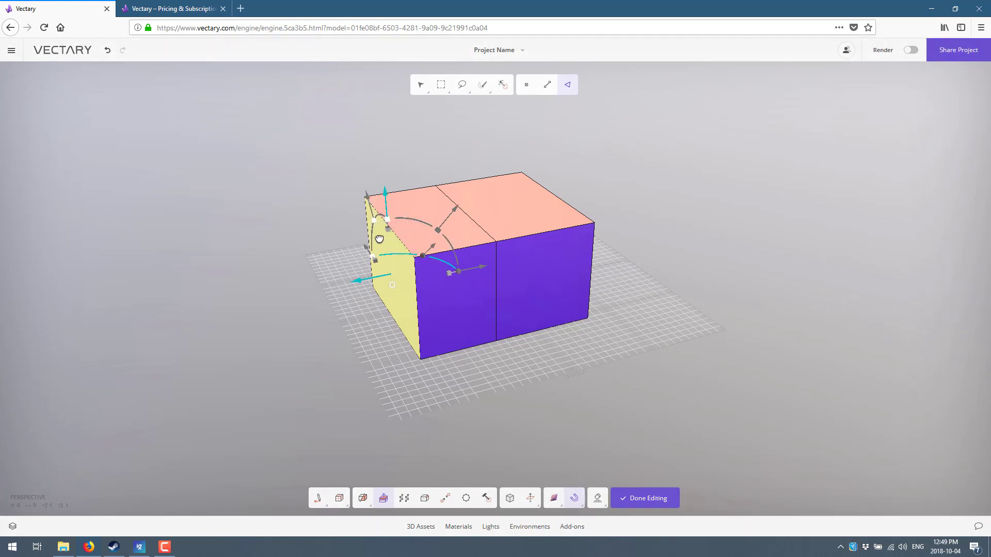
pyautogui.click(392, 285)
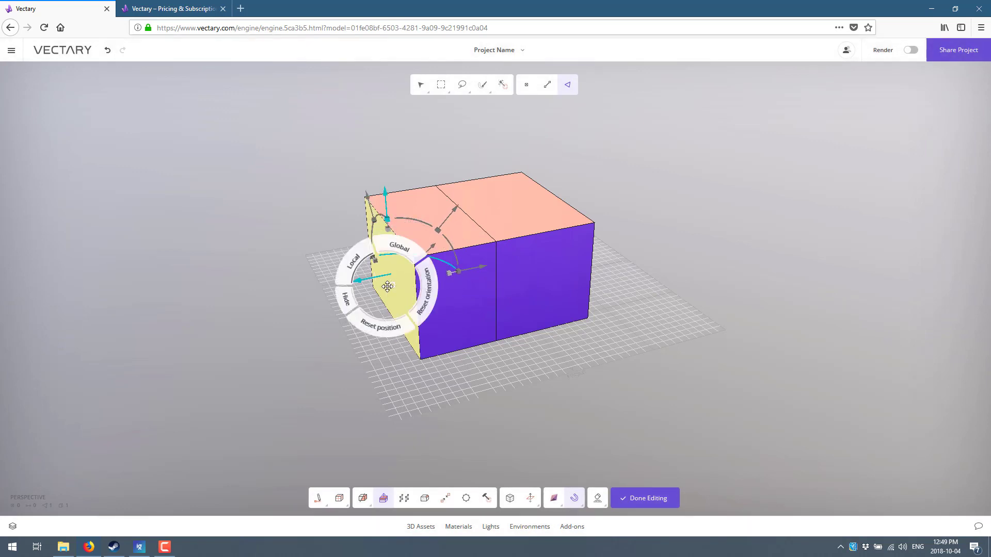
pyautogui.click(587, 371)
pyautogui.press('Escape')
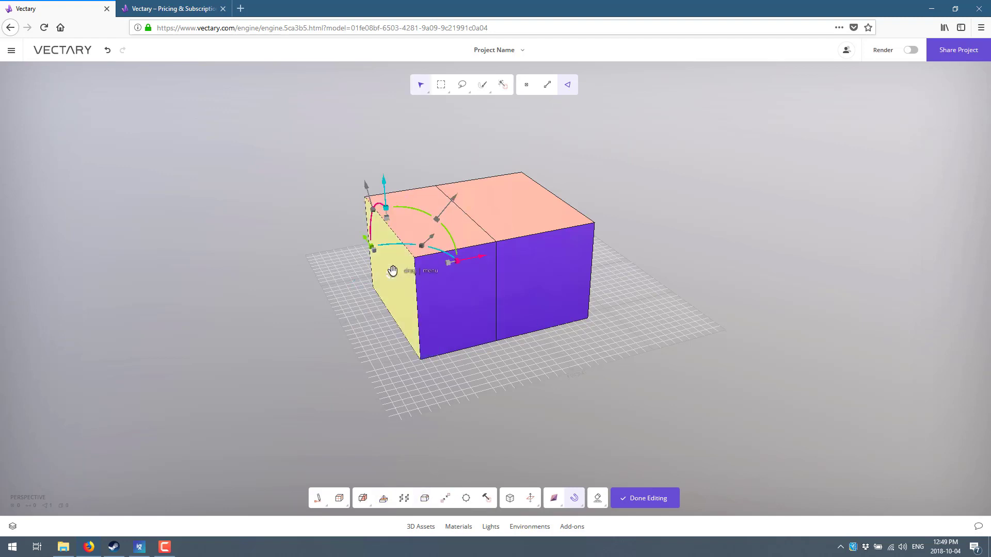
# With the Select tool active, scale the extruded end face down proportionally so that end of the box tapers.
pyautogui.click(393, 271)
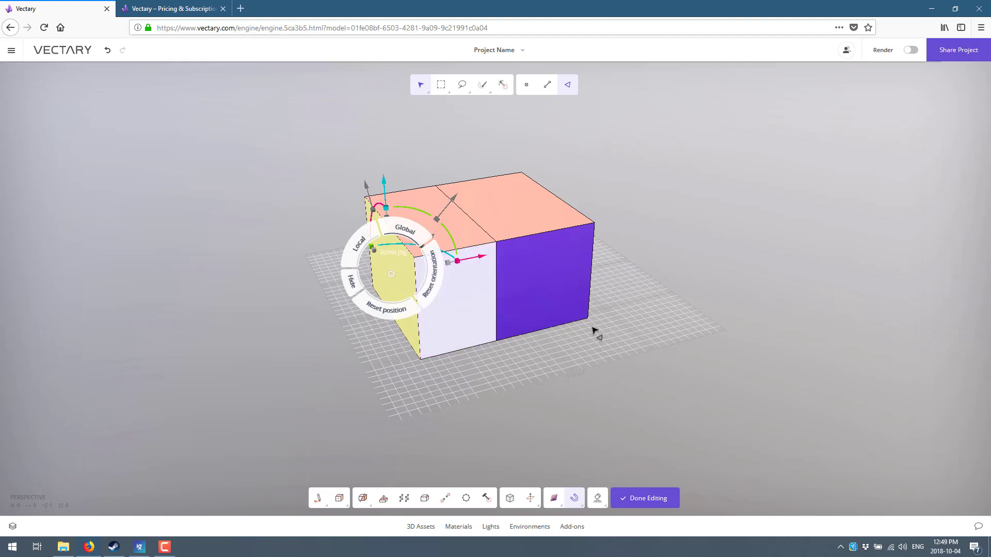
pyautogui.press('e')
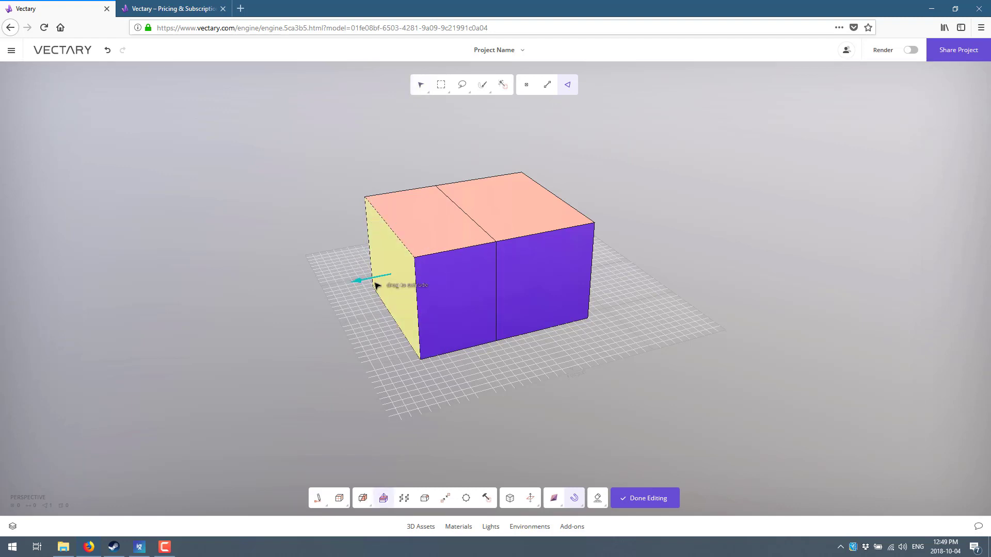
pyautogui.press('Escape')
pyautogui.click(416, 87)
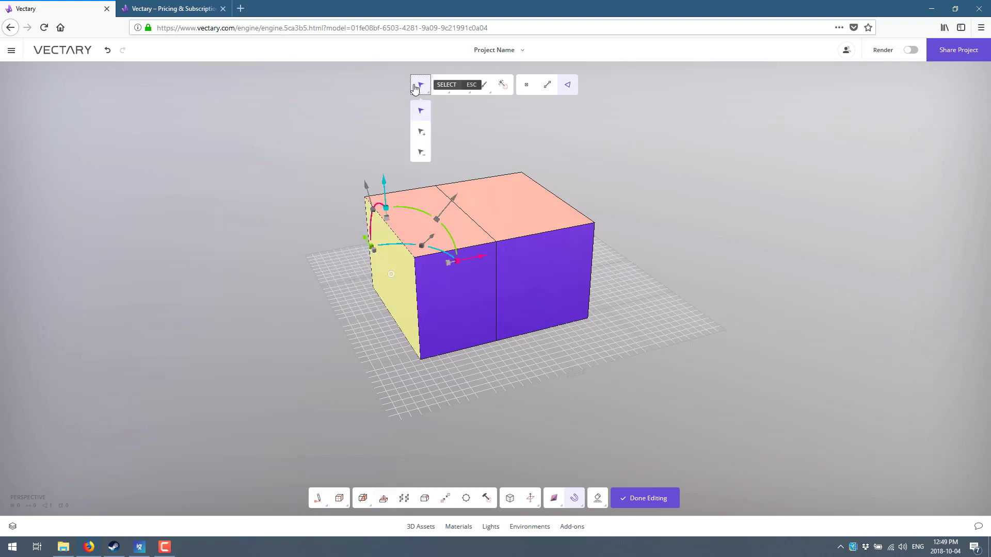
pyautogui.click(421, 110)
pyautogui.click(388, 277)
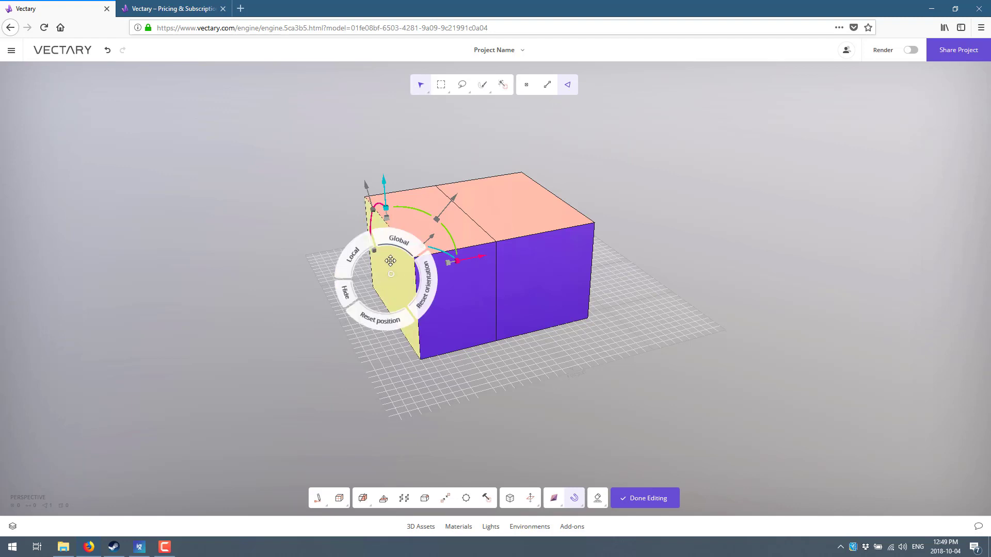
pyautogui.moveTo(388, 276); pyautogui.dragTo(423, 273)
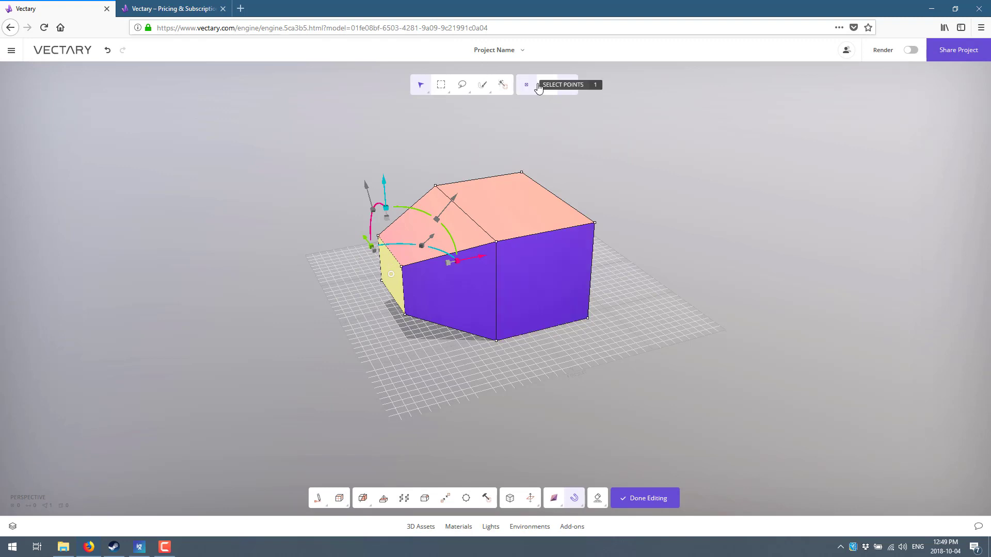
# In edge selection mode, select the two adjoining upper edges along the front side and bevel them into a wide slanted strip.
pyautogui.click(547, 84)
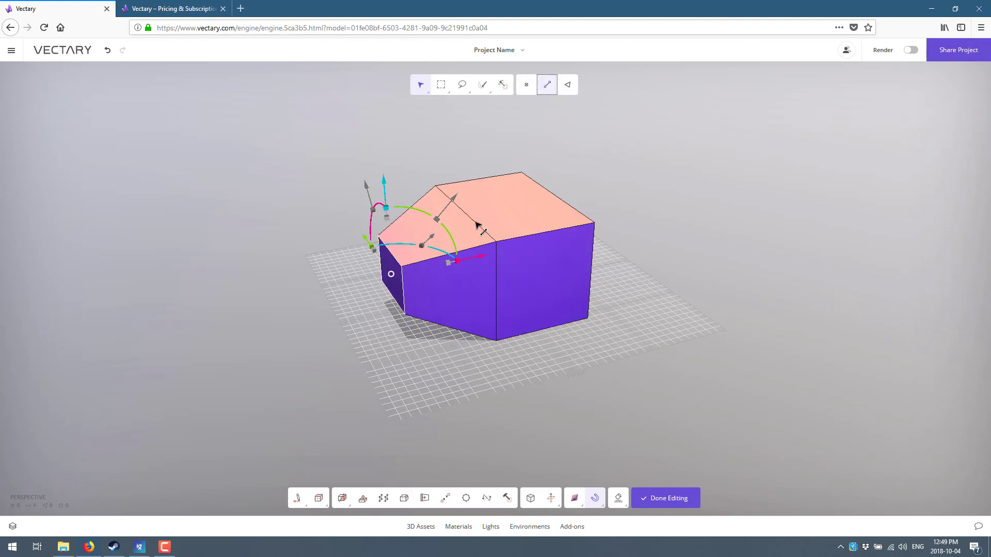
pyautogui.click(472, 253)
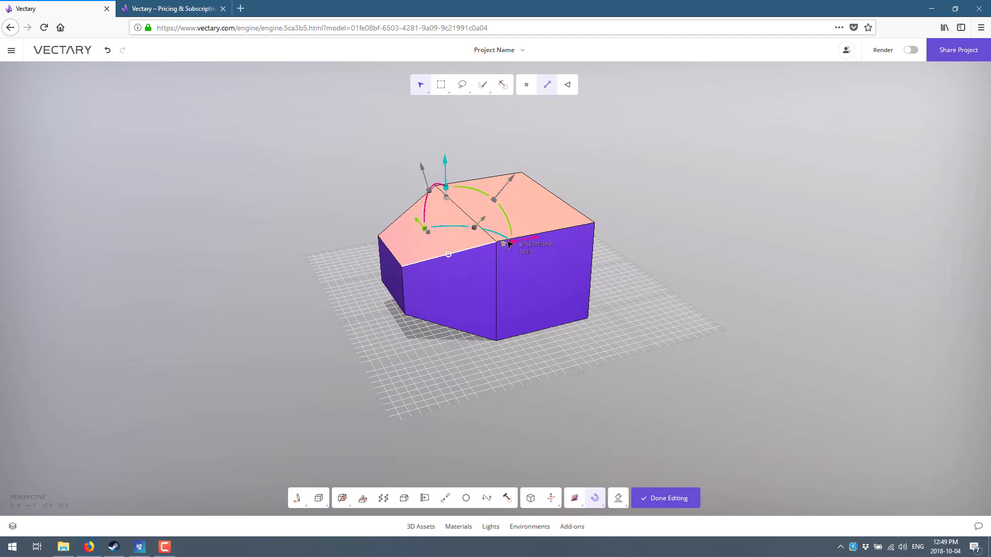
pyautogui.keyDown('shift'); pyautogui.click(551, 236); pyautogui.keyUp('shift')
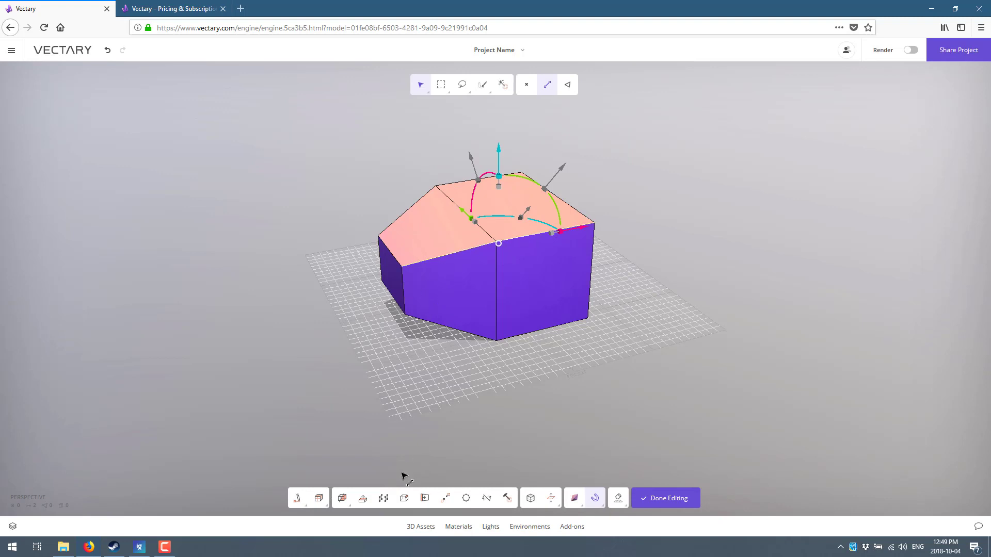
pyautogui.click(404, 498)
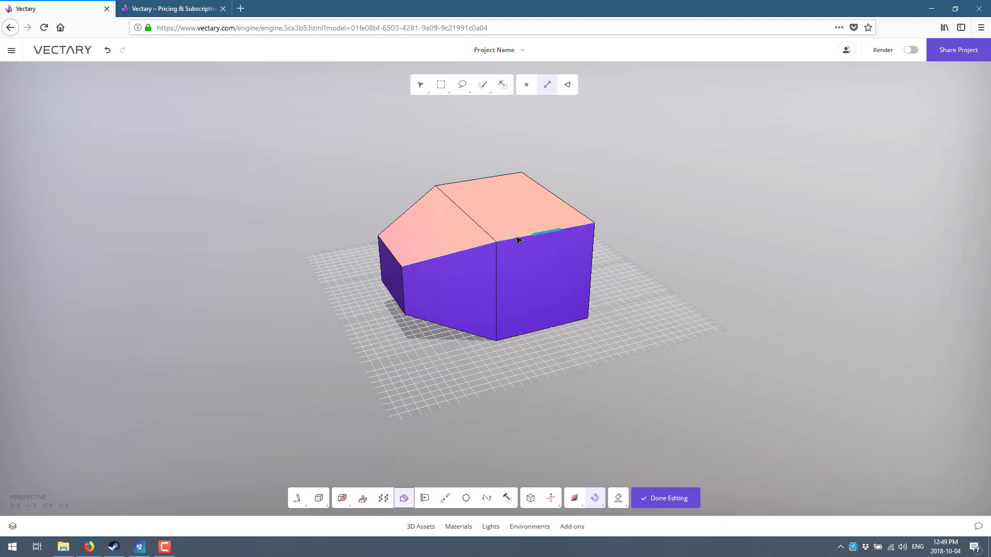
pyautogui.moveTo(548, 235); pyautogui.dragTo(558, 259)
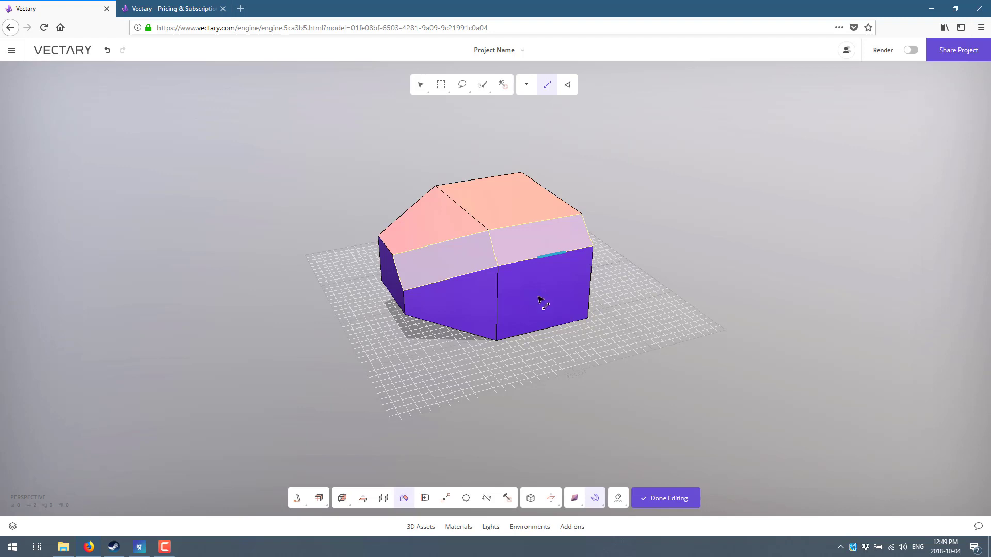
# Turn on smoothing for the beveled box mesh.
pyautogui.moveTo(576, 497)
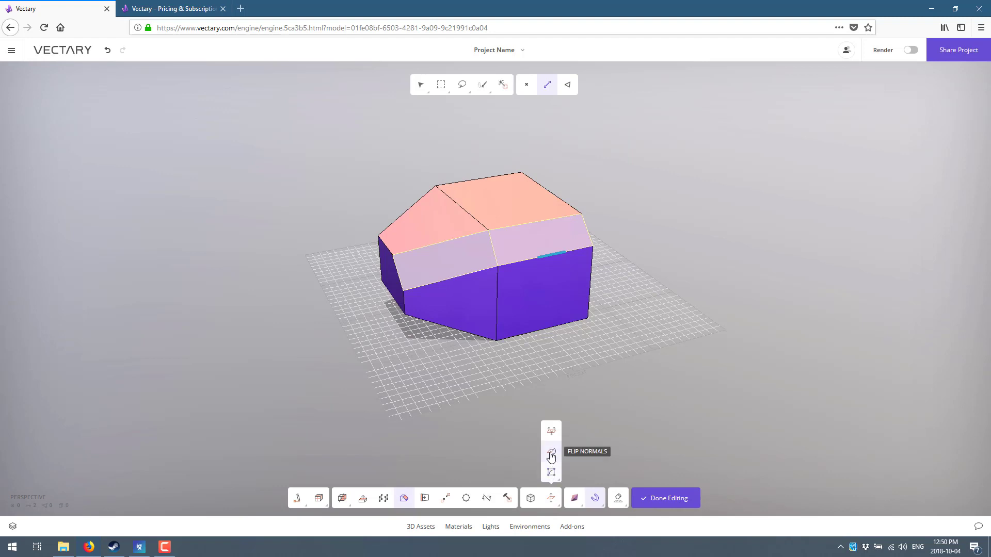
pyautogui.moveTo(551, 475)
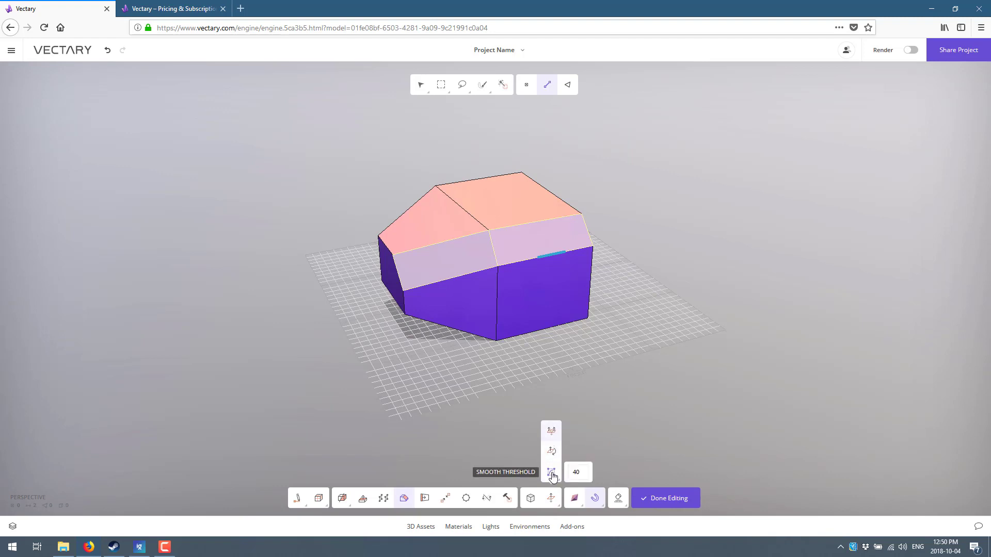
pyautogui.click(530, 499)
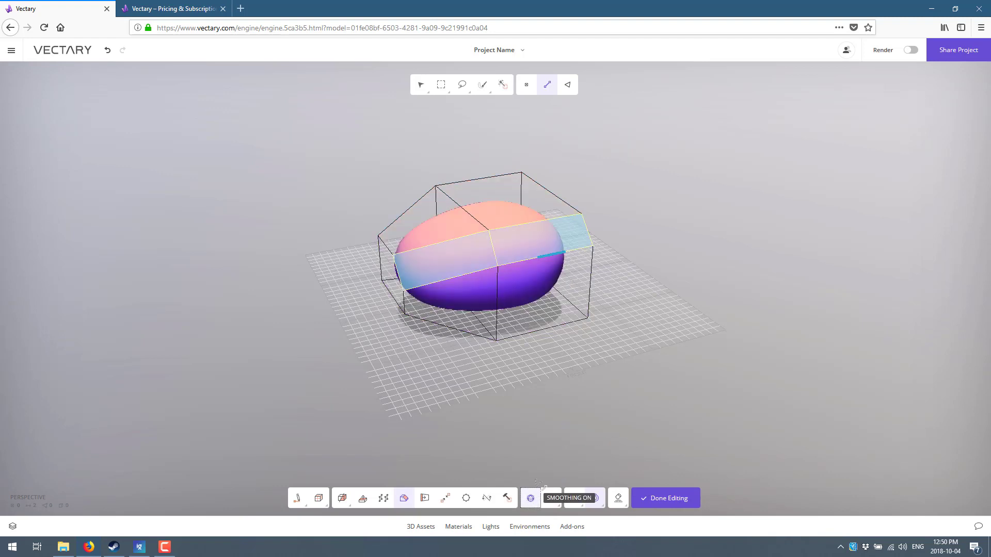
# Turn off smoothing for the beveled box mesh so its flat faces are shown again.
pyautogui.click(531, 499)
pyautogui.click(531, 499)
pyautogui.click(532, 499)
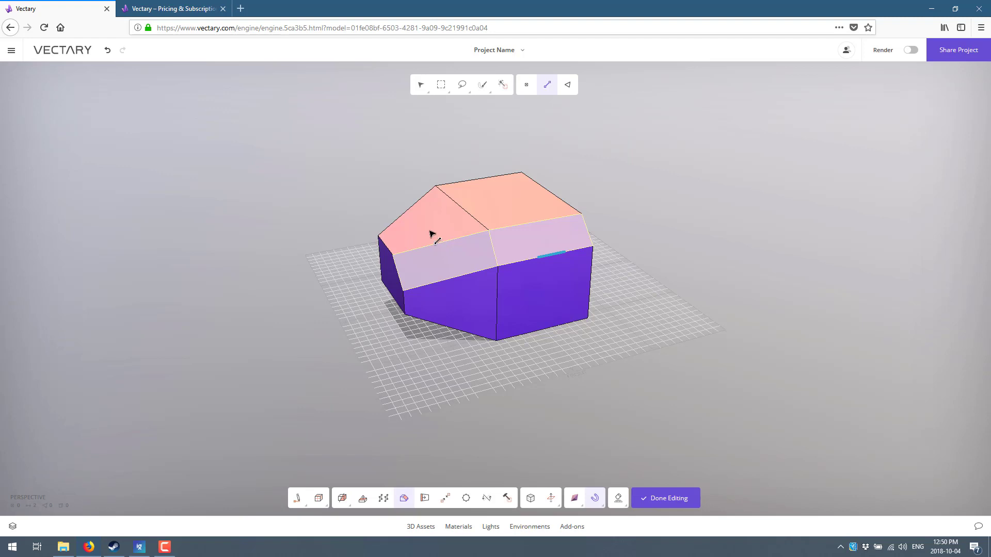
# Try the sphere-shaping mesh tool on the selected bevel edges, and undo back to the box without the bevel.
pyautogui.click(509, 500)
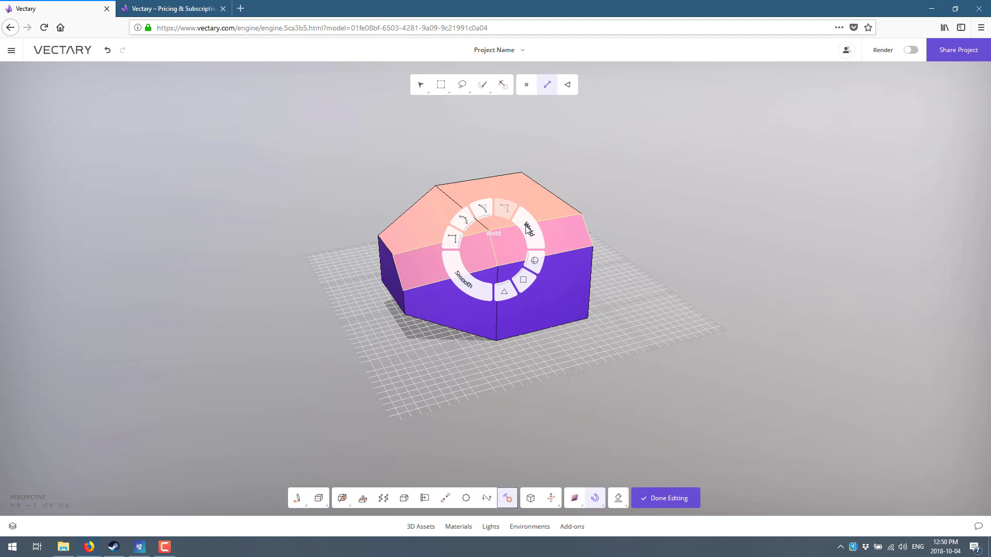
pyautogui.click(536, 261)
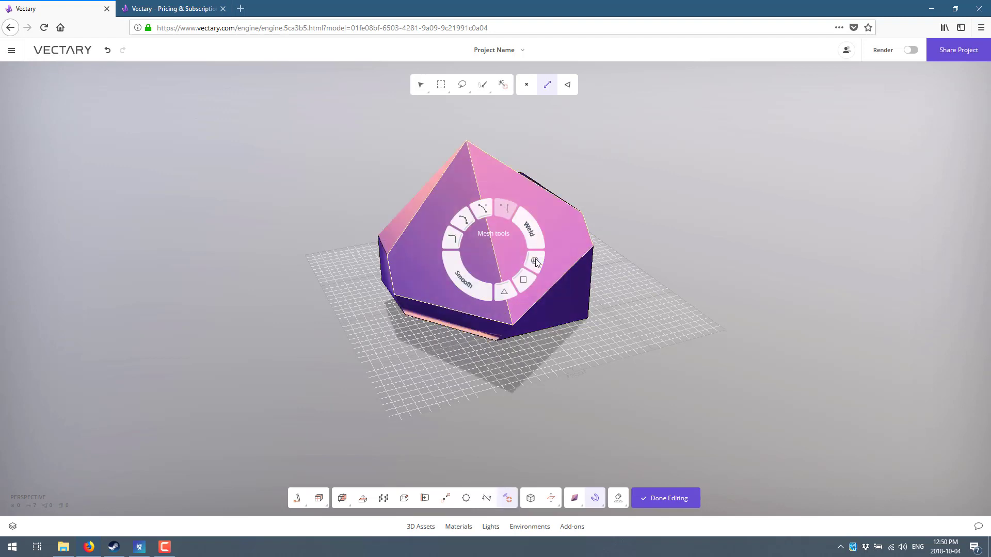
pyautogui.hotkey('ctrl', 'z')
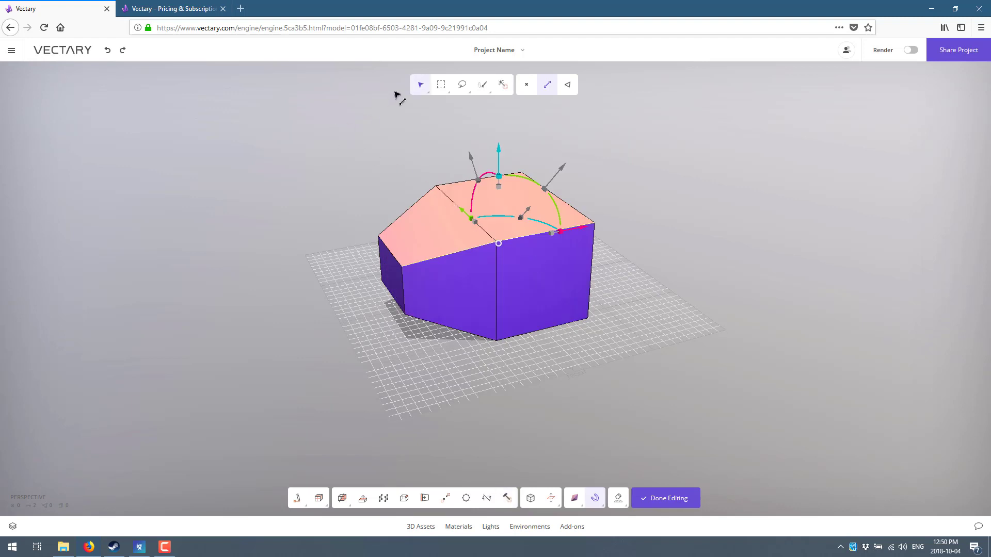
# Select all edges of the box with a rectangular selection and reshape the mesh with the sphere-shaping mesh tool.
pyautogui.click(441, 90)
pyautogui.moveTo(301, 140); pyautogui.dragTo(648, 363)
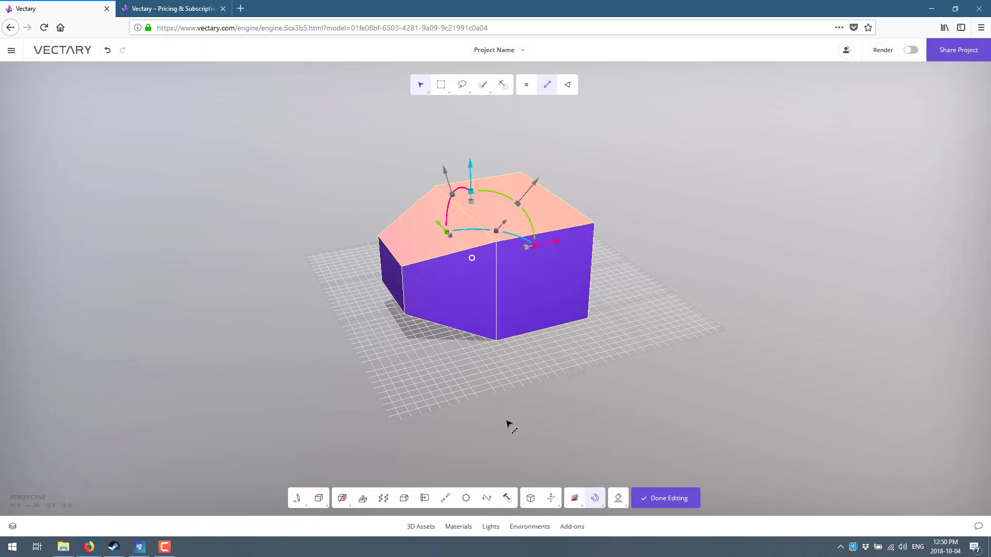
pyautogui.click(507, 503)
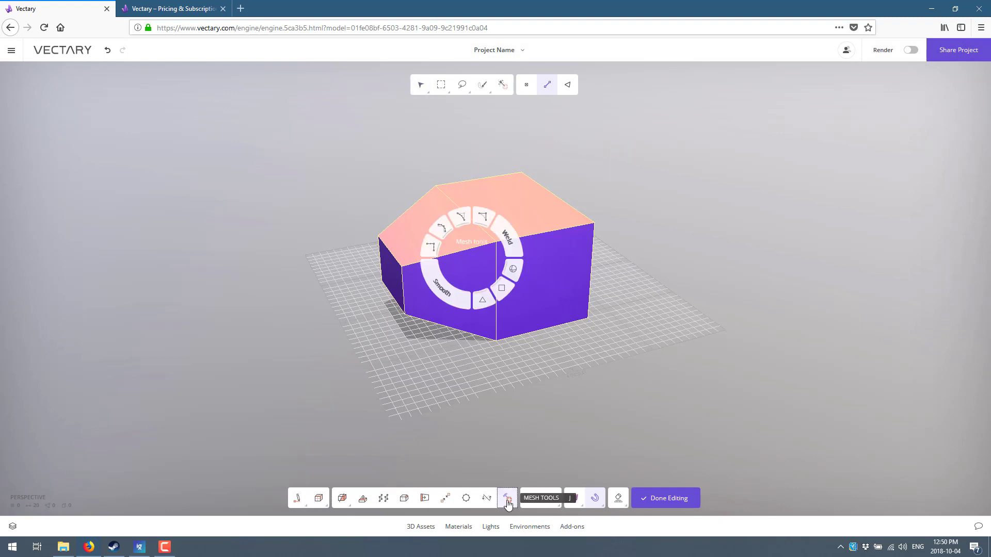
pyautogui.click(514, 268)
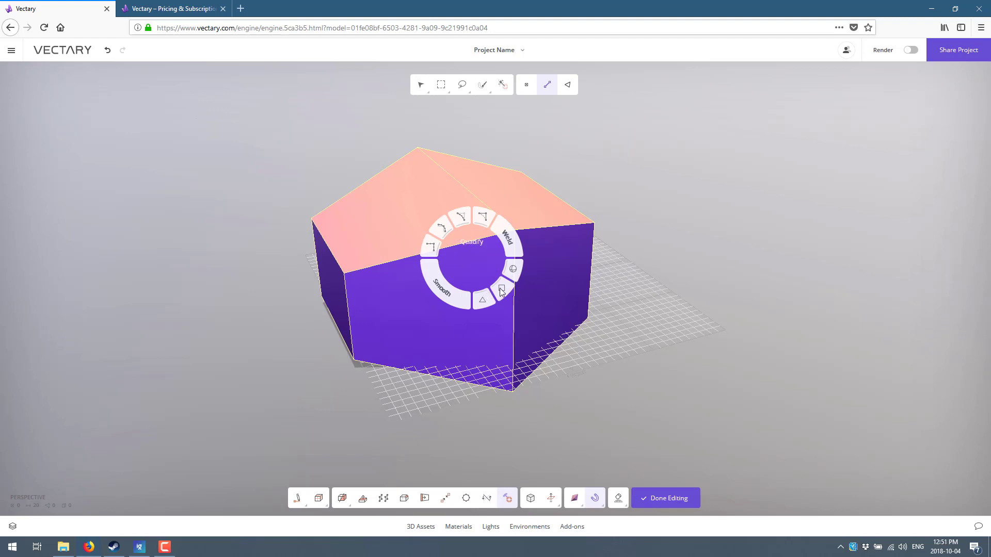
# Triangulate the whole selected mesh and finish editing.
pyautogui.click(482, 304)
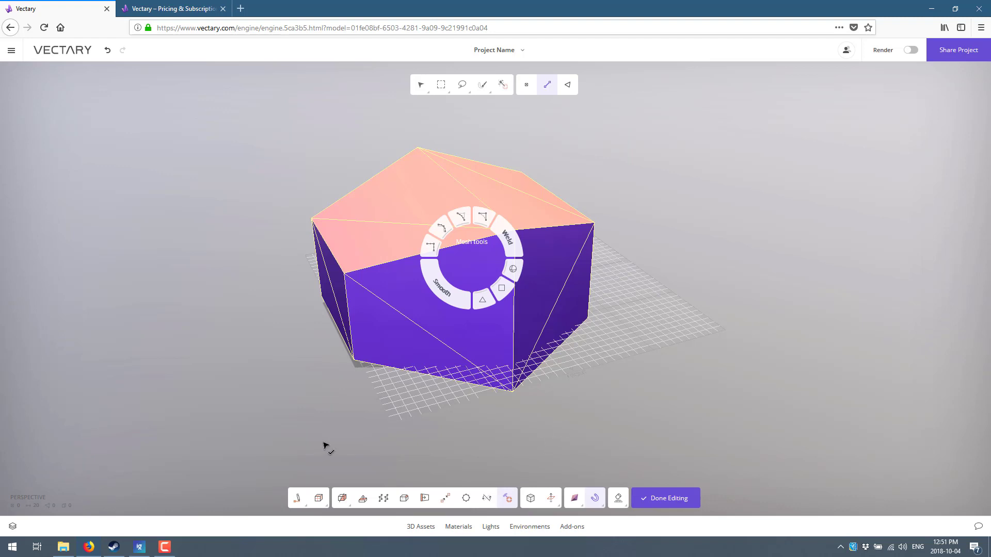
pyautogui.moveTo(556, 499)
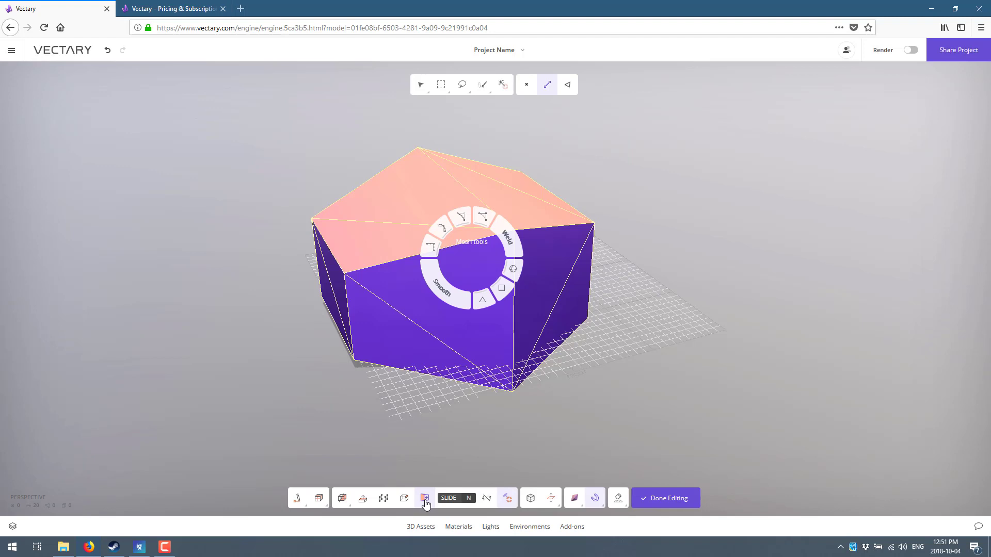
pyautogui.click(649, 502)
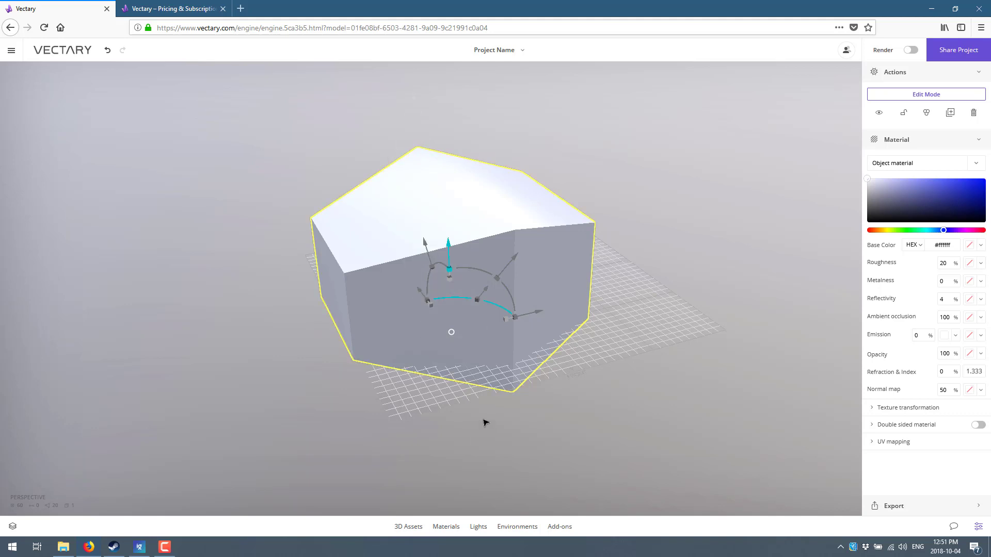
# Look over the 3D Assets library and close it.
pyautogui.click(419, 527)
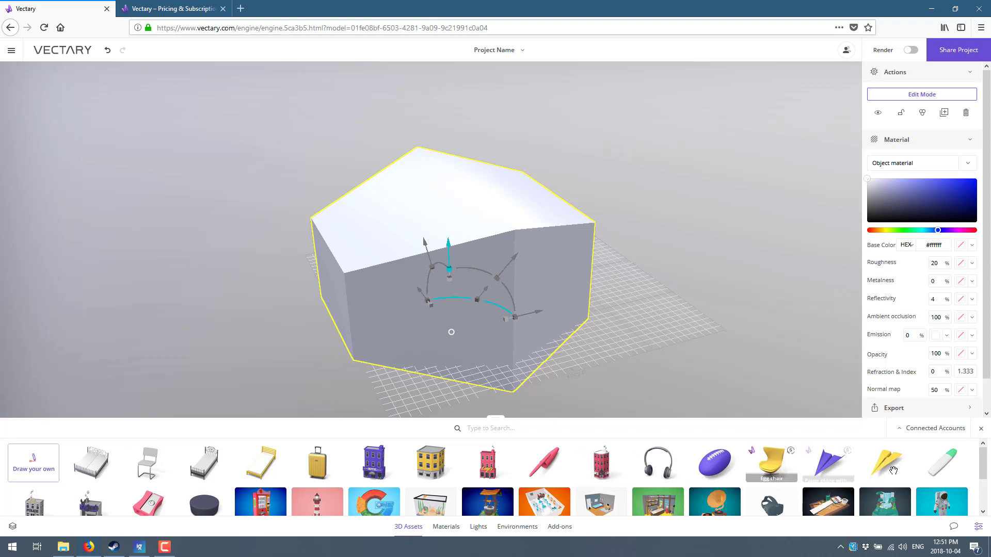
pyautogui.click(978, 431)
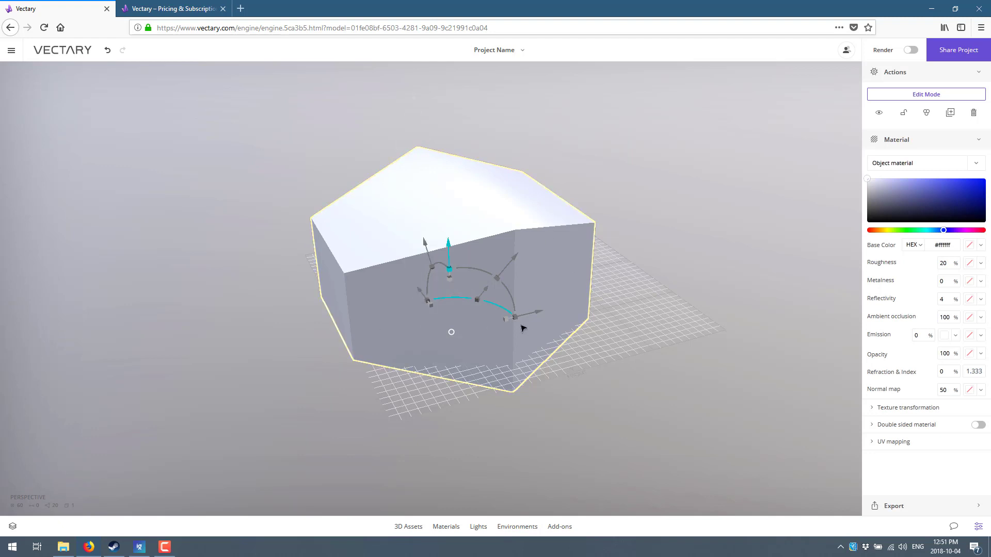
# Reopen the object in edit mode to view its triangulated edges, and finish editing.
pyautogui.rightClick(531, 277)
pyautogui.click(541, 282)
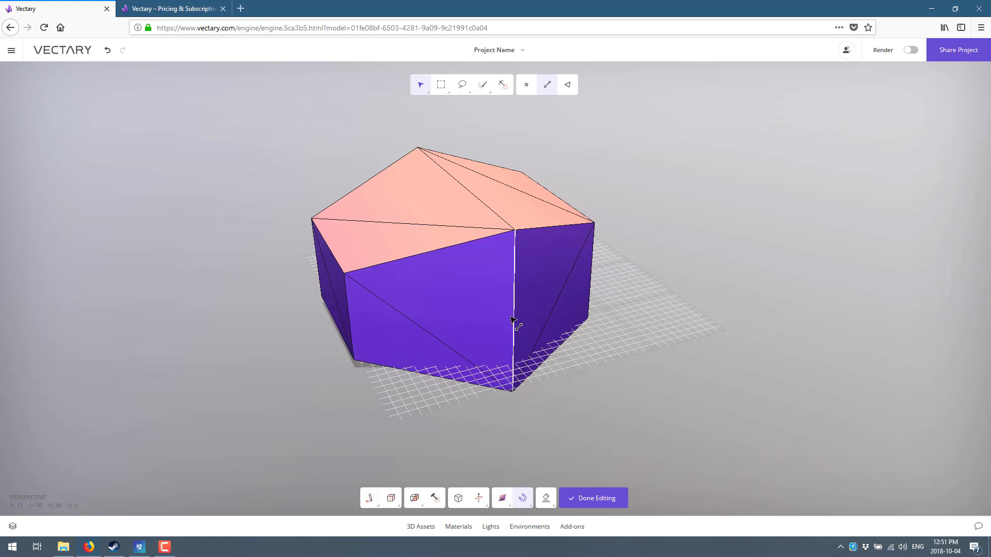
pyautogui.click(597, 497)
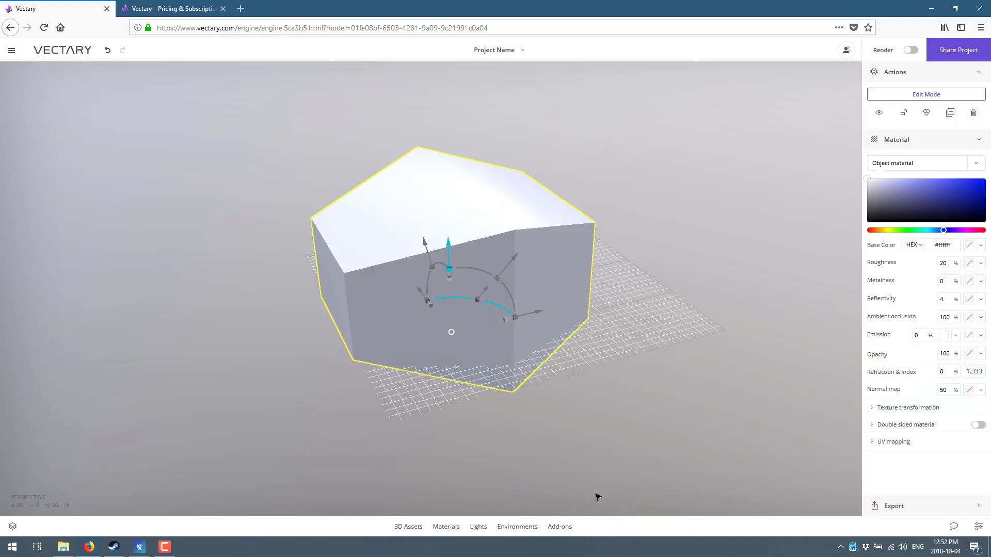
# Apply the Gradient Gray material from the Materials library to the object and view its material properties.
pyautogui.click(450, 532)
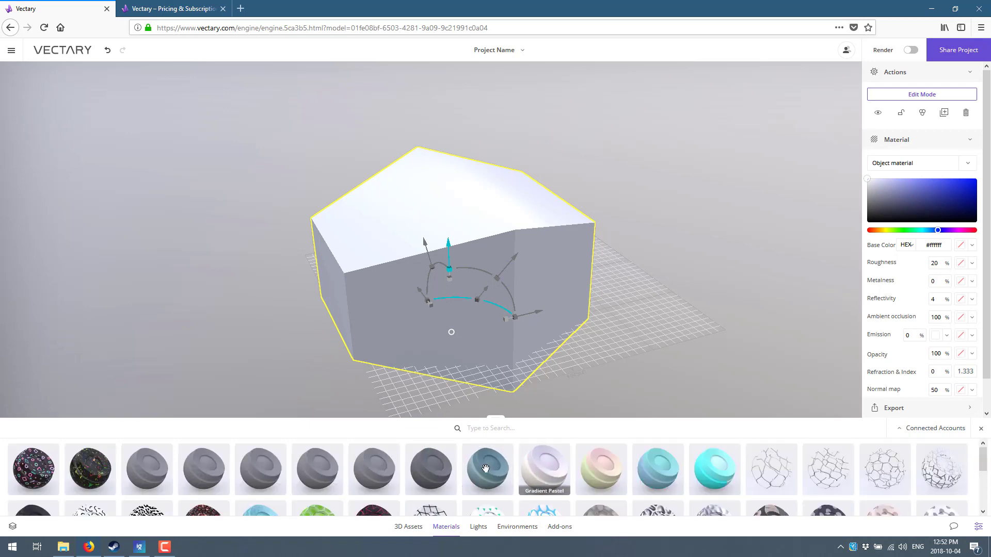
pyautogui.moveTo(474, 463); pyautogui.dragTo(449, 240)
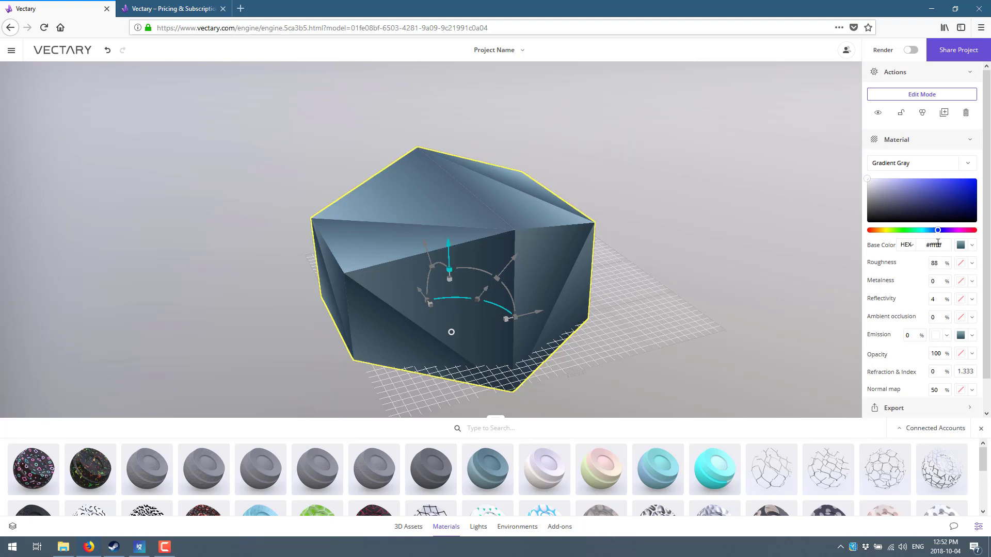
pyautogui.scroll(-1, 944, 234)
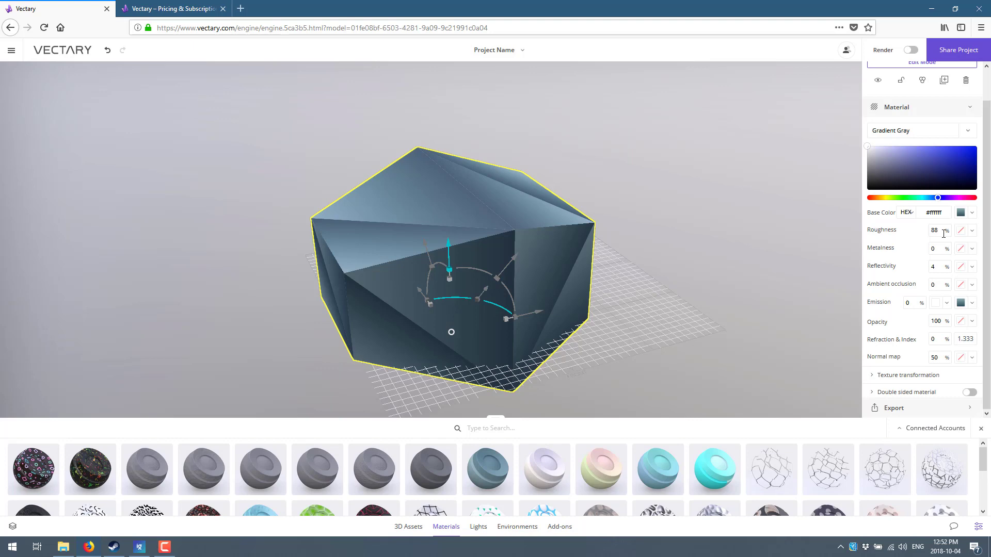
# Review the export options of the subscription plans on the Vectary pricing page, and return to the 3D project.
pyautogui.click(187, 8)
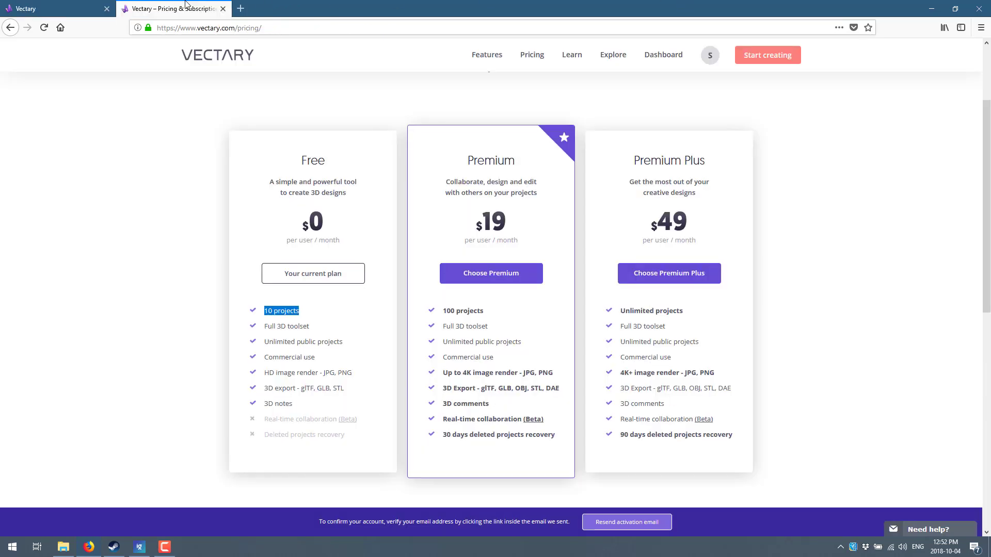
pyautogui.click(32, 8)
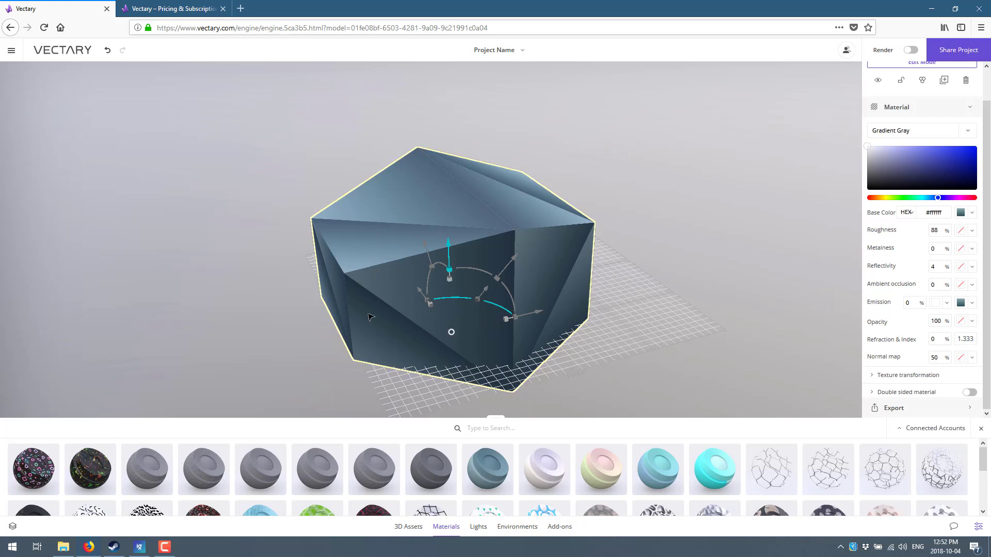
# Move the object's transform pivot to the upper front corner at the narrower end.
pyautogui.moveTo(451, 333); pyautogui.dragTo(340, 235)
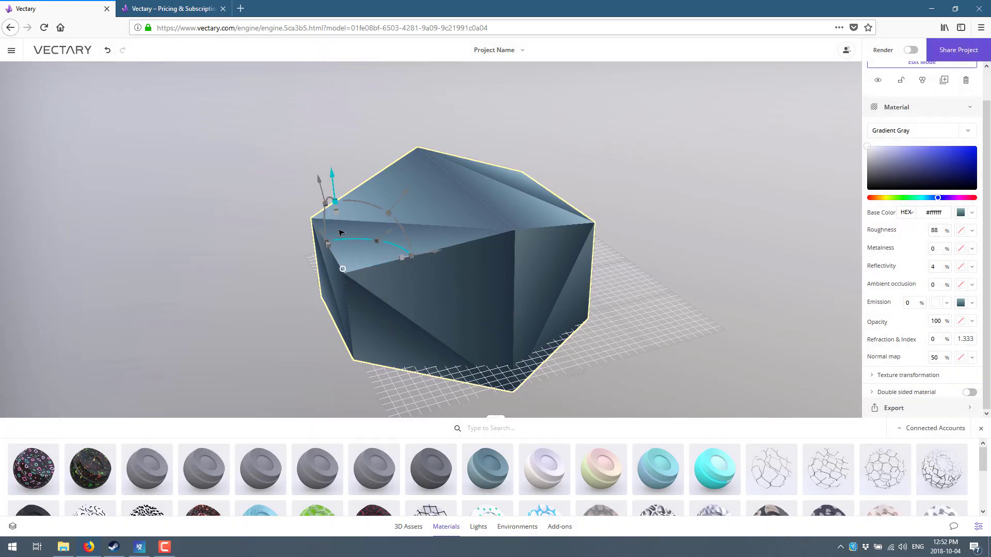